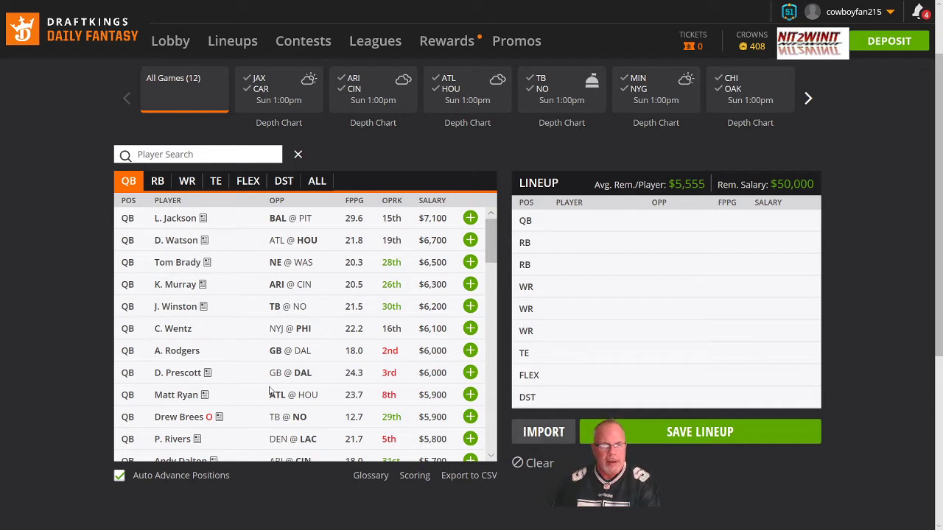
# Add T. Bridgewater to the lineup as the quarterback.
pyautogui.scroll(-4, 273, 390)
pyautogui.scroll(-1, 249, 405)
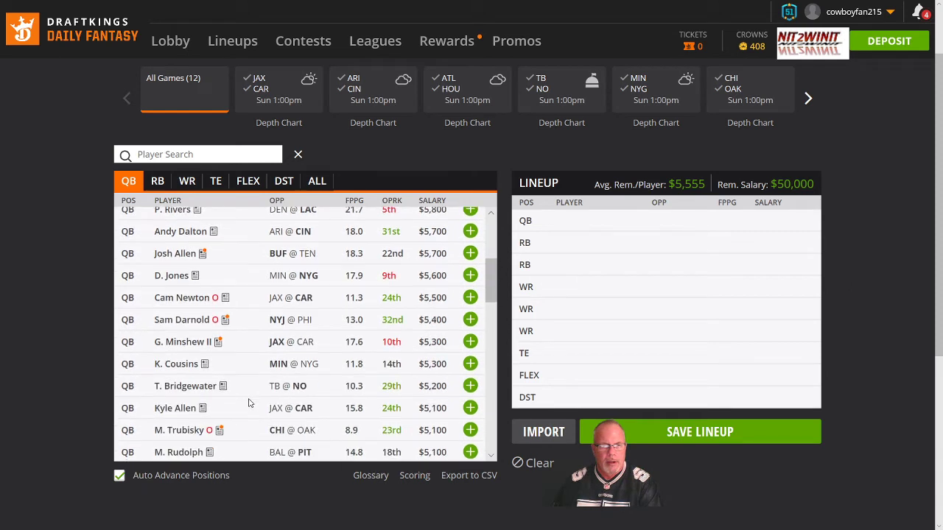
pyautogui.click(470, 385)
# Fill the two running back slots with Dalvin Cook and D. Johnson of ARI.
pyautogui.scroll(2, 230, 278)
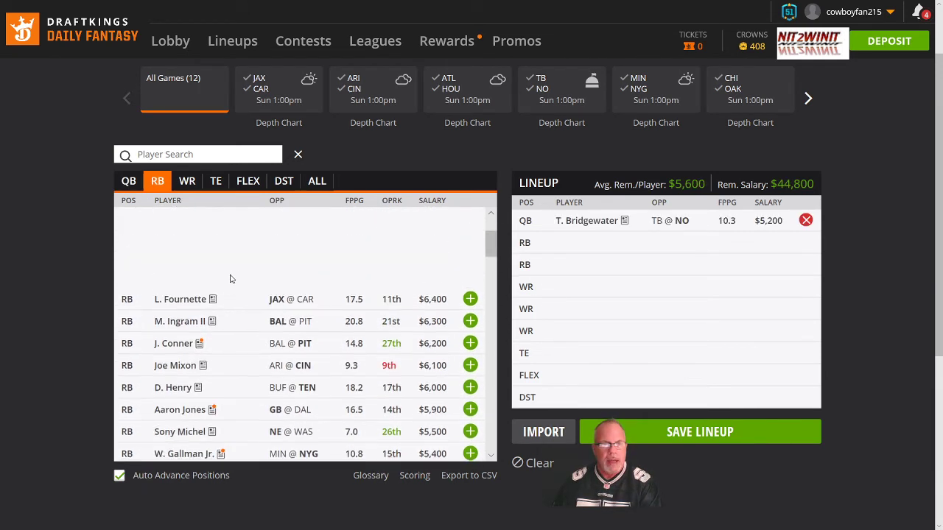
pyautogui.scroll(2, 230, 278)
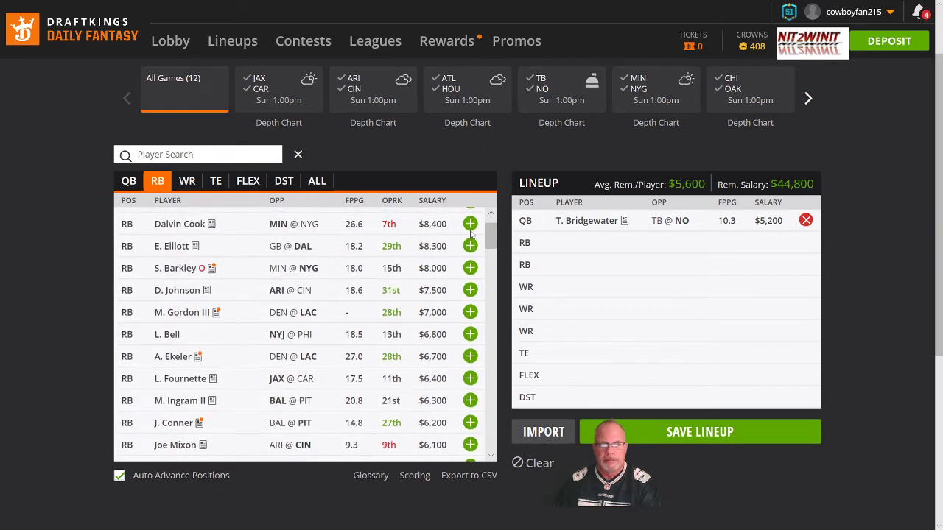
pyautogui.click(470, 224)
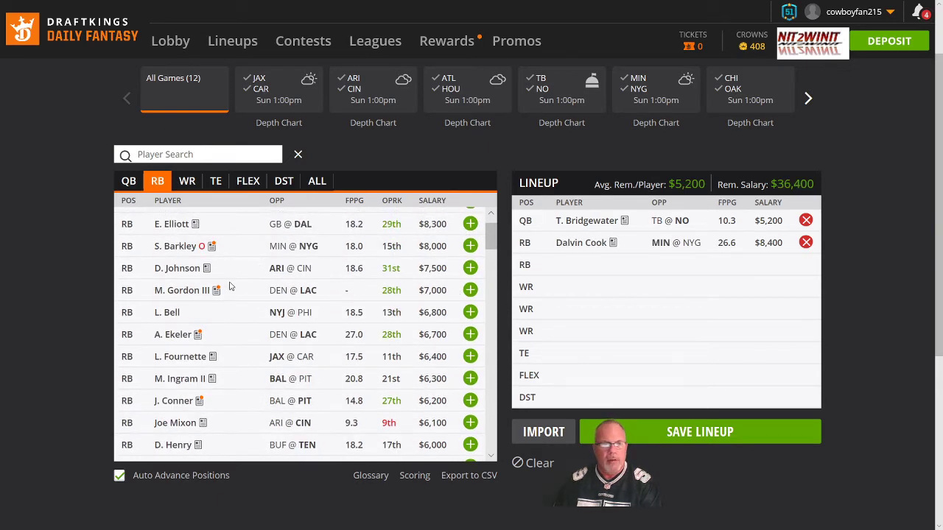
pyautogui.click(471, 269)
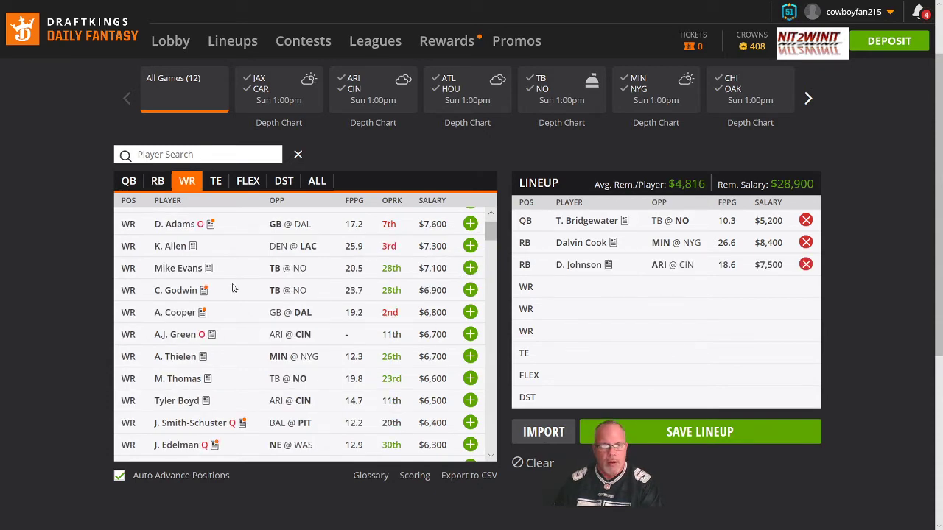
# Fill the first two wide receiver slots with the $3,500 players Auden Tate and K. Johnson.
pyautogui.scroll(-10, 267, 353)
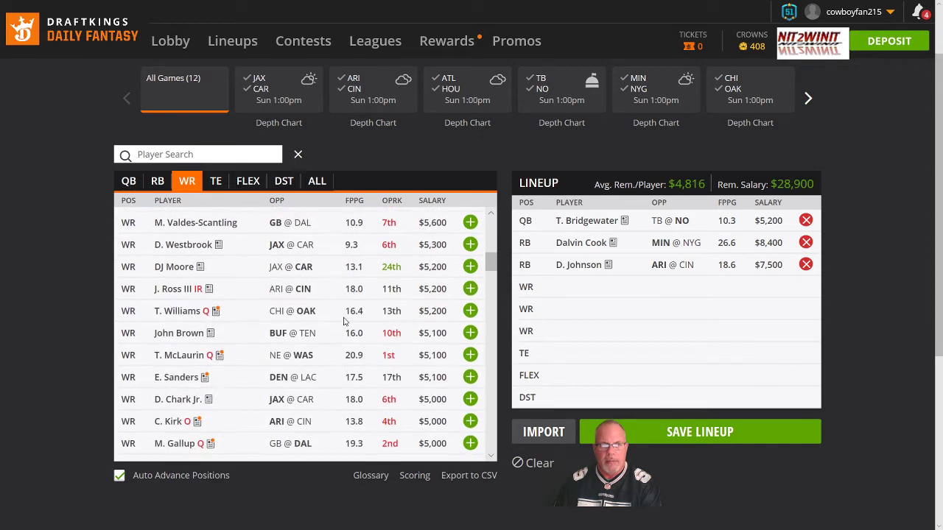
pyautogui.scroll(-15, 344, 321)
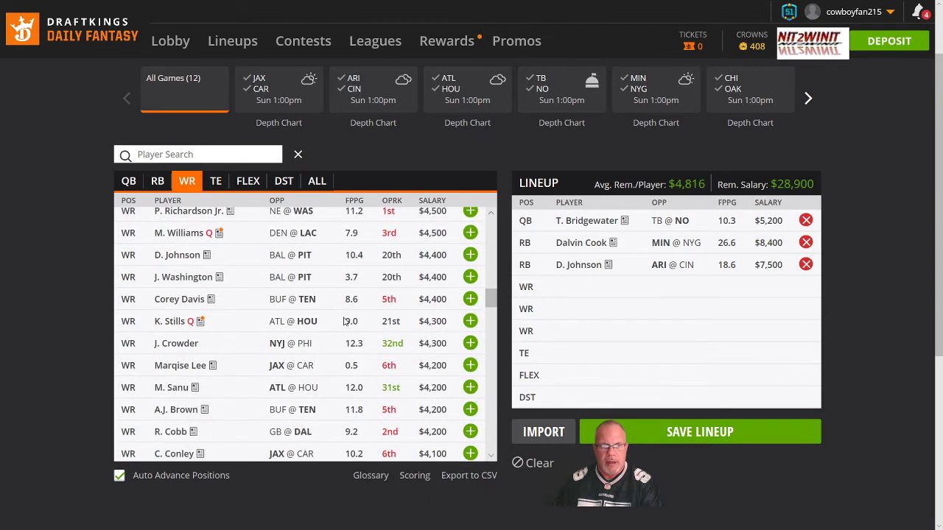
pyautogui.scroll(-10, 343, 321)
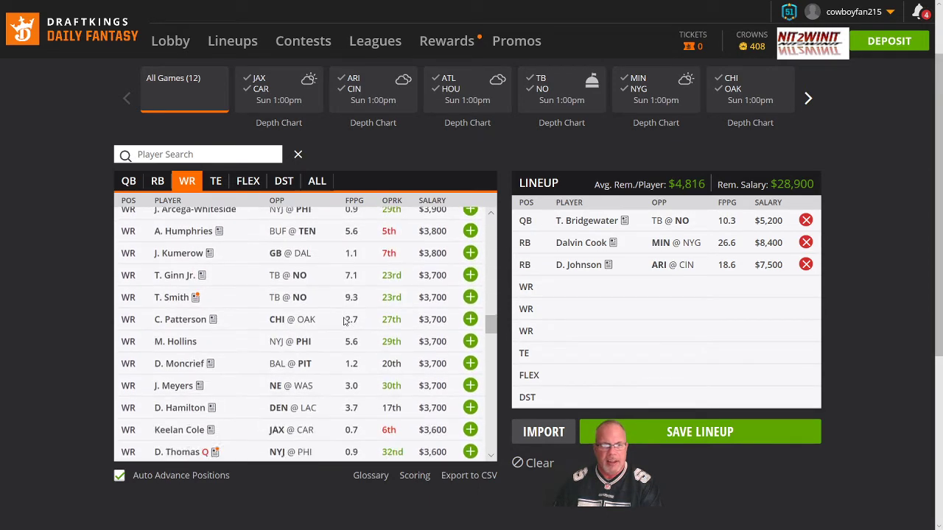
pyautogui.scroll(-5, 343, 321)
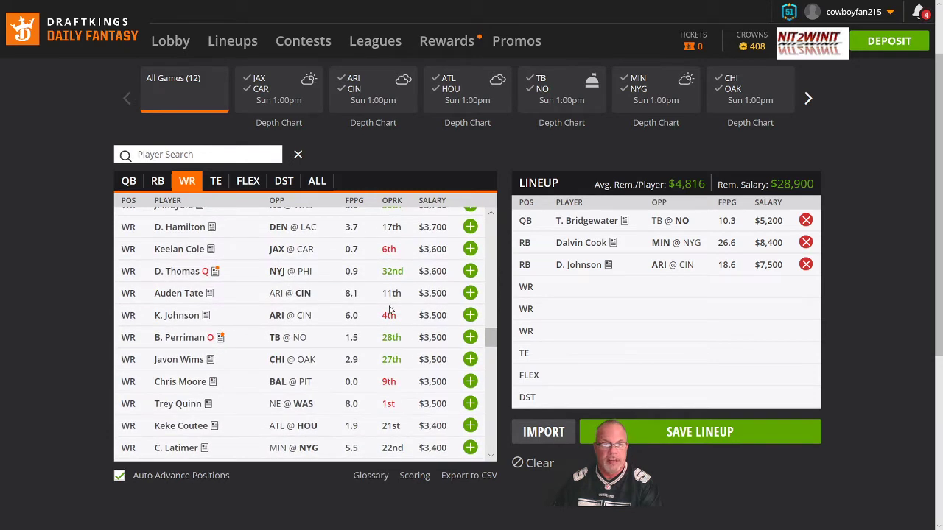
pyautogui.click(470, 293)
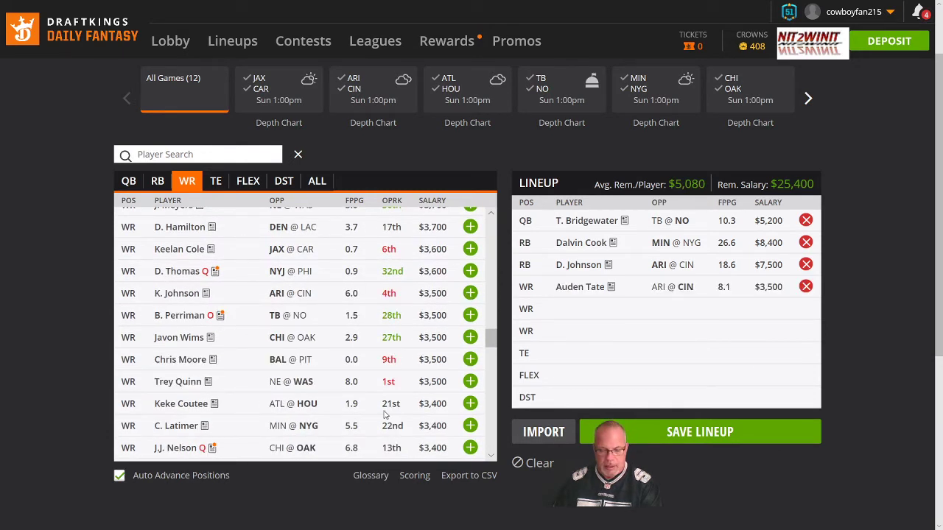
pyautogui.click(469, 294)
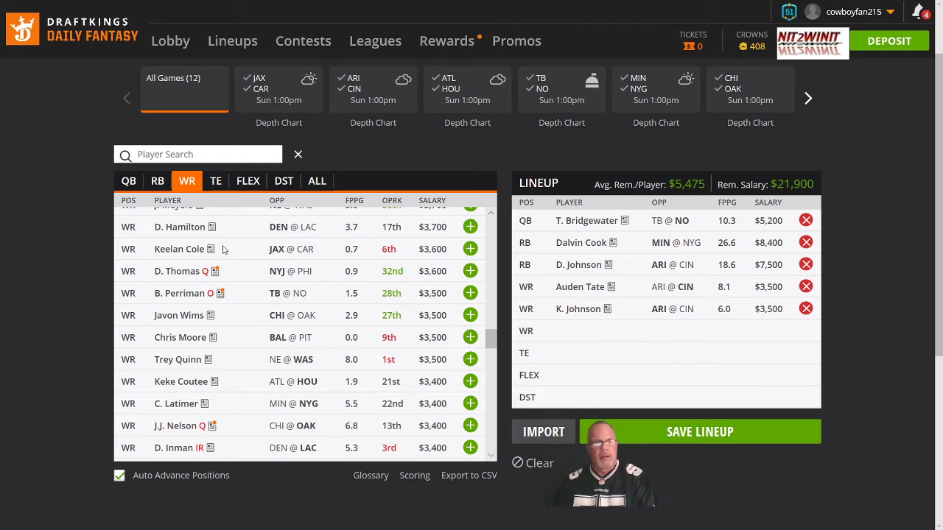
# Add M. Thomas of NO to the lineup as the third wide receiver.
pyautogui.scroll(4, 310, 324)
pyautogui.scroll(5, 311, 324)
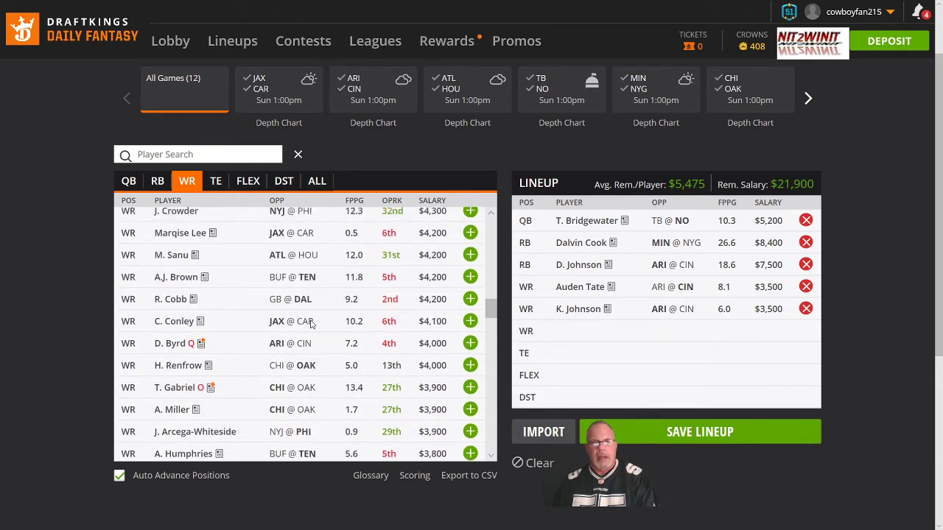
pyautogui.scroll(5, 376, 296)
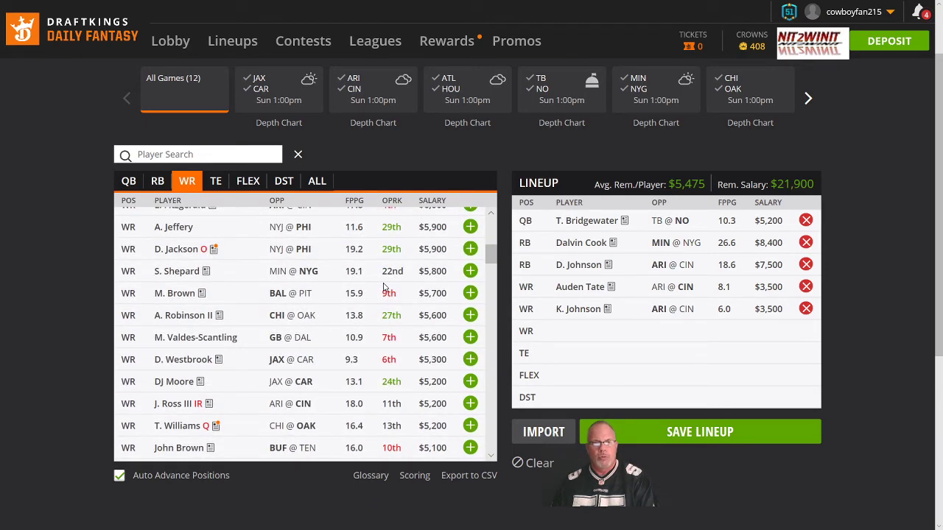
pyautogui.scroll(1, 390, 284)
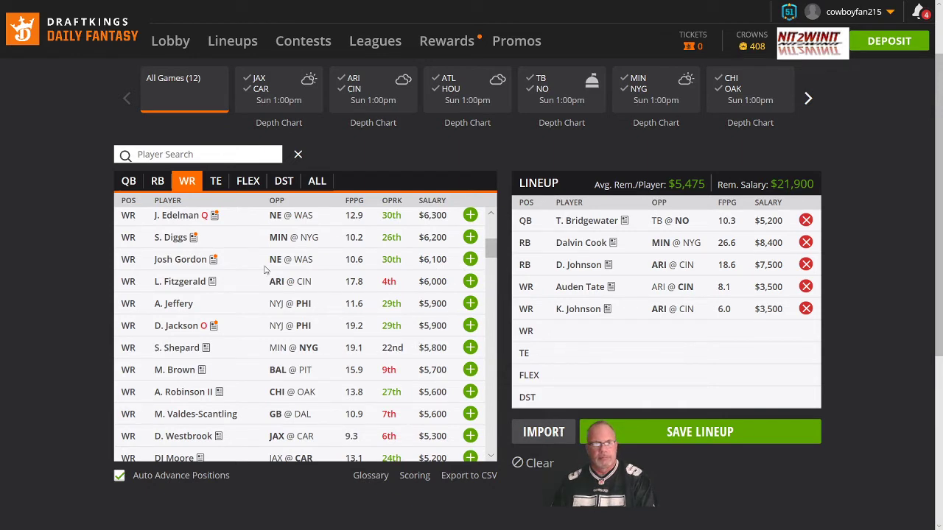
pyautogui.scroll(1, 280, 284)
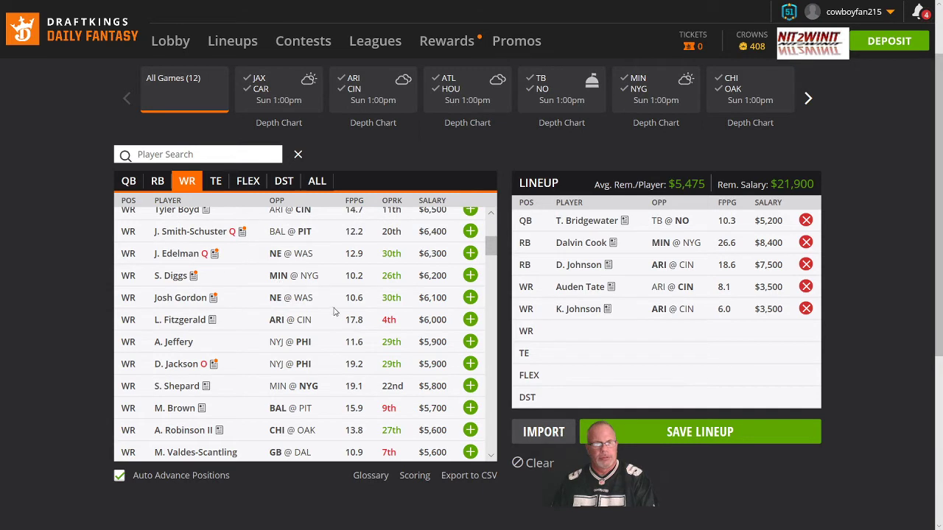
pyautogui.scroll(2, 335, 313)
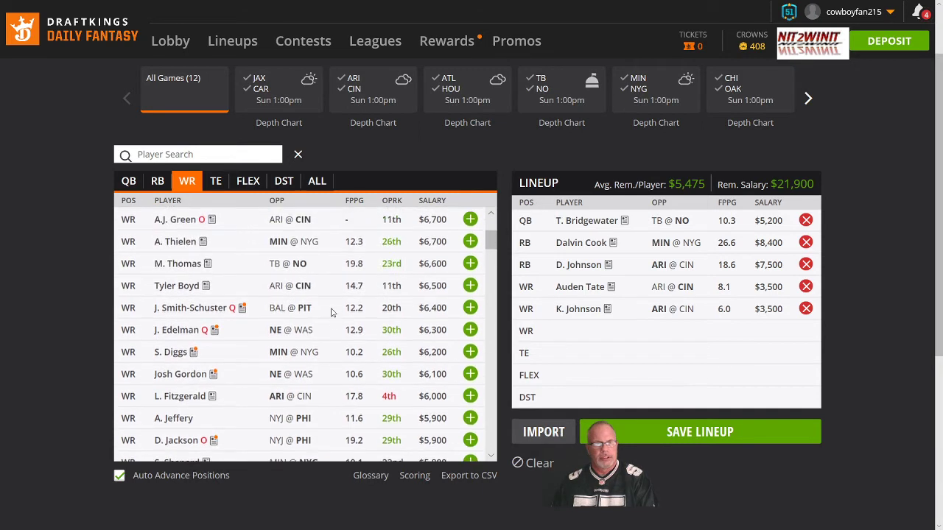
pyautogui.click(469, 264)
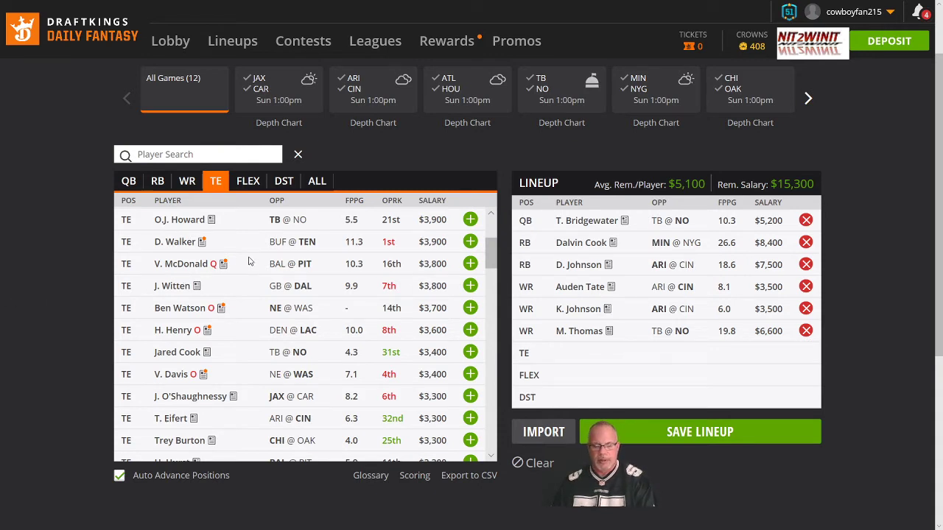
# Look through the tight ends and add A. Hooper of ATL to the lineup.
pyautogui.scroll(-2, 247, 349)
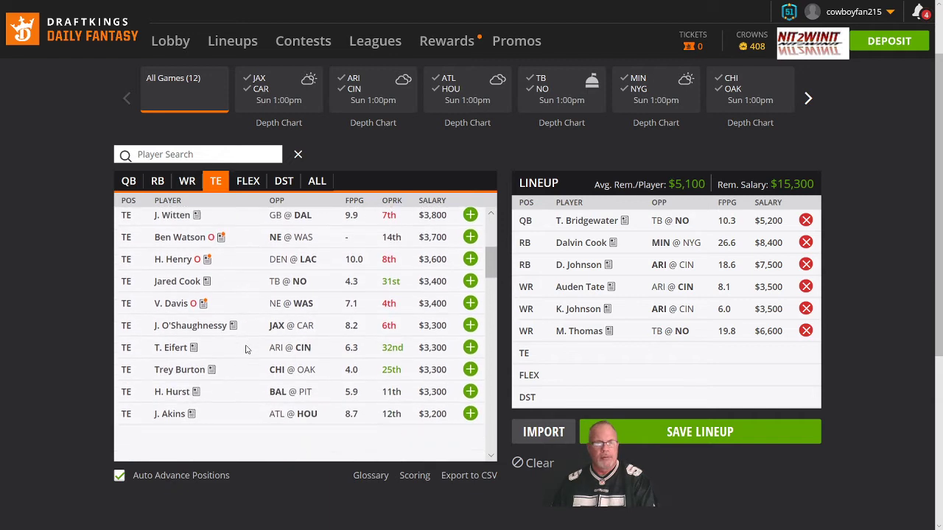
pyautogui.scroll(-2, 246, 349)
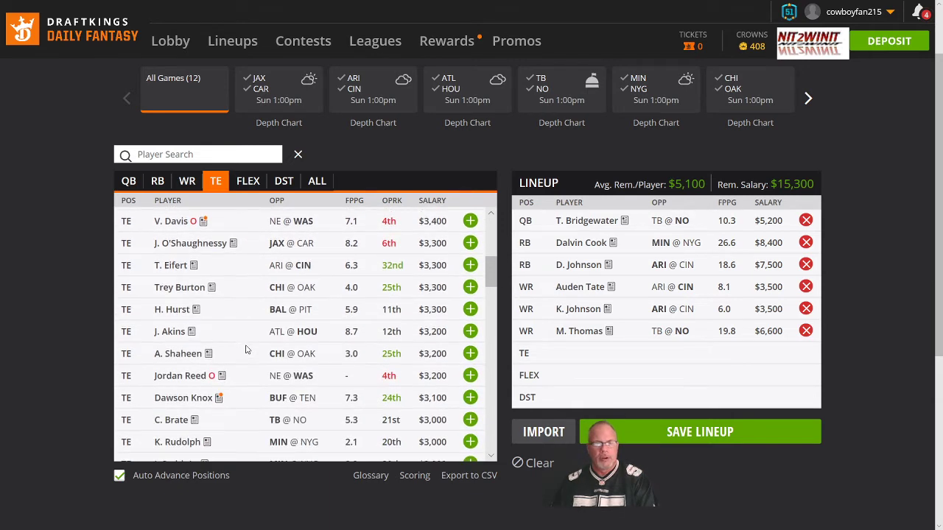
pyautogui.scroll(3, 364, 345)
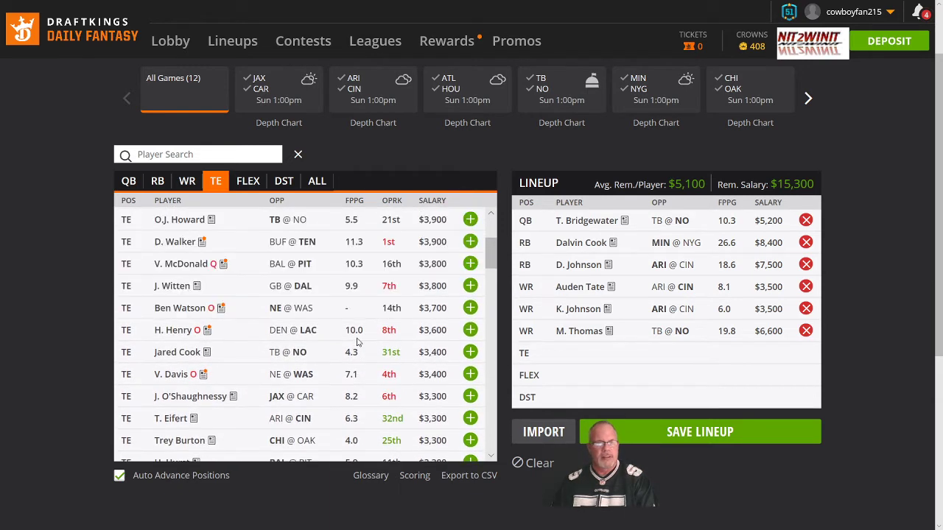
pyautogui.scroll(2, 358, 343)
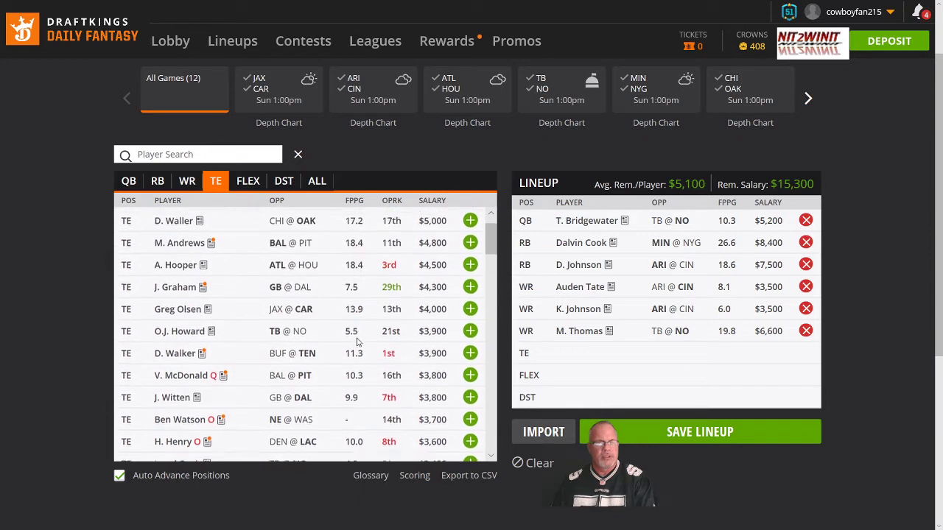
pyautogui.click(470, 269)
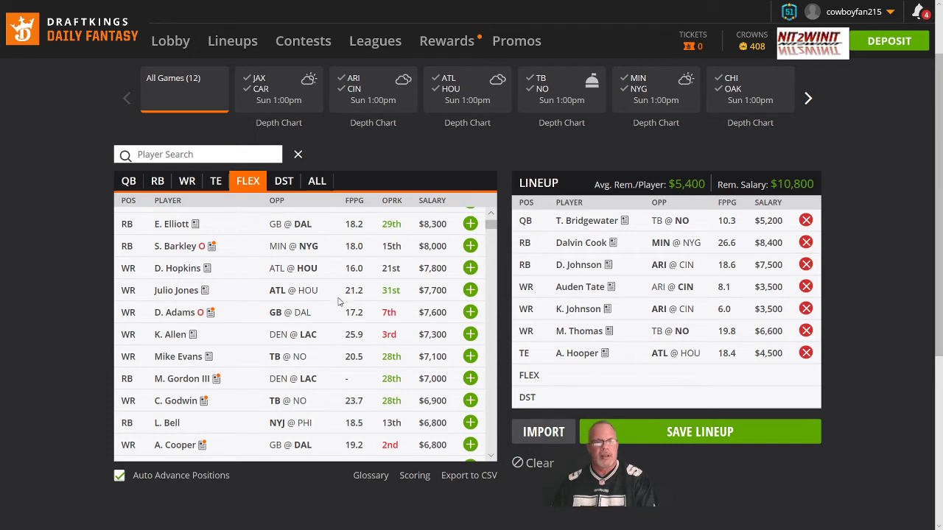
# Fill the FLEX slot with C. McCaffrey and the defense slot with the Steelers.
pyautogui.scroll(1, 345, 271)
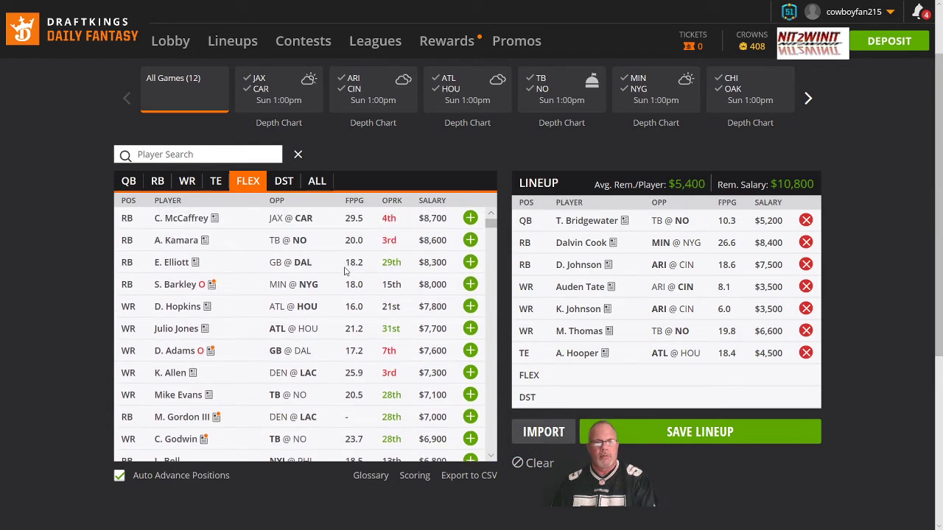
pyautogui.click(470, 218)
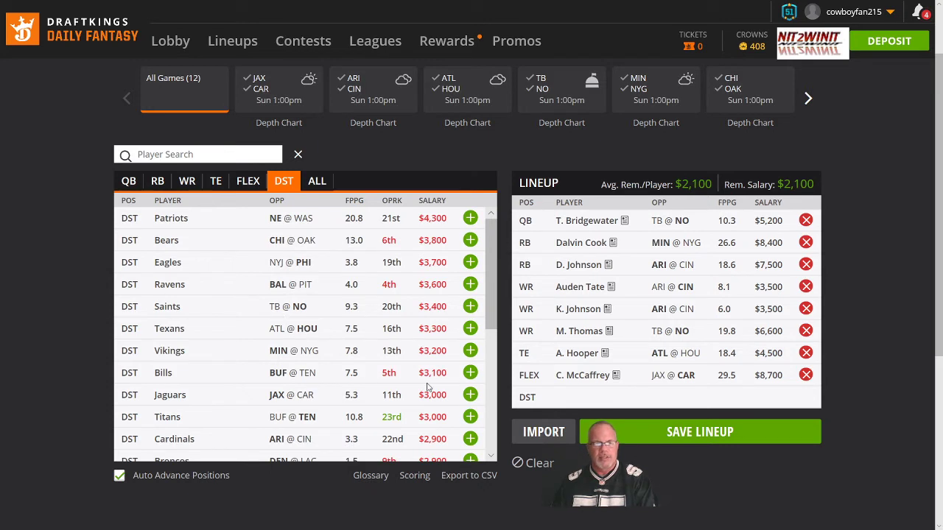
pyautogui.scroll(-1, 359, 352)
pyautogui.scroll(-1, 359, 352)
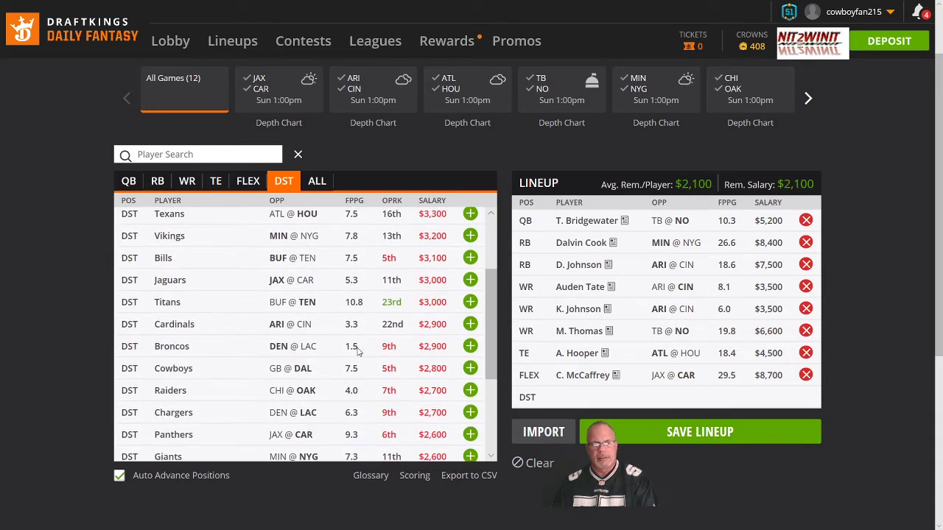
pyautogui.scroll(-1, 361, 382)
pyautogui.scroll(-2, 361, 383)
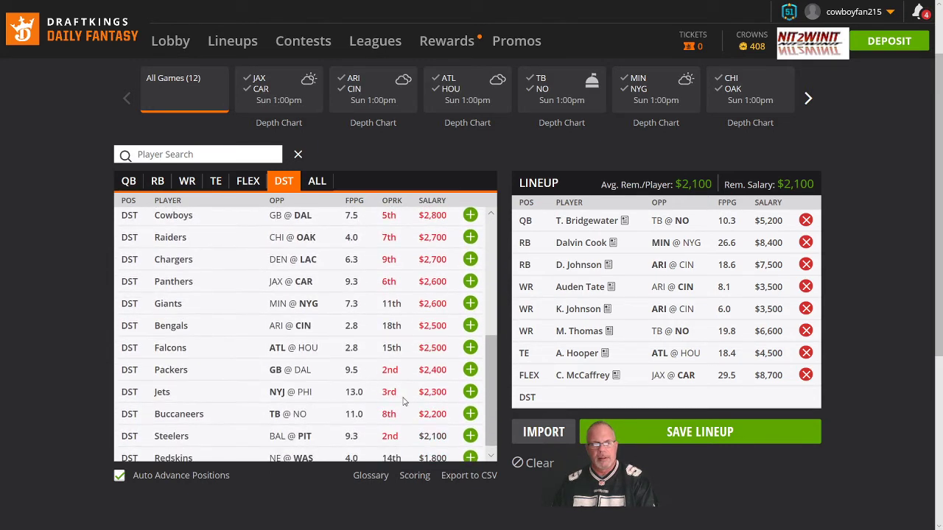
pyautogui.click(470, 428)
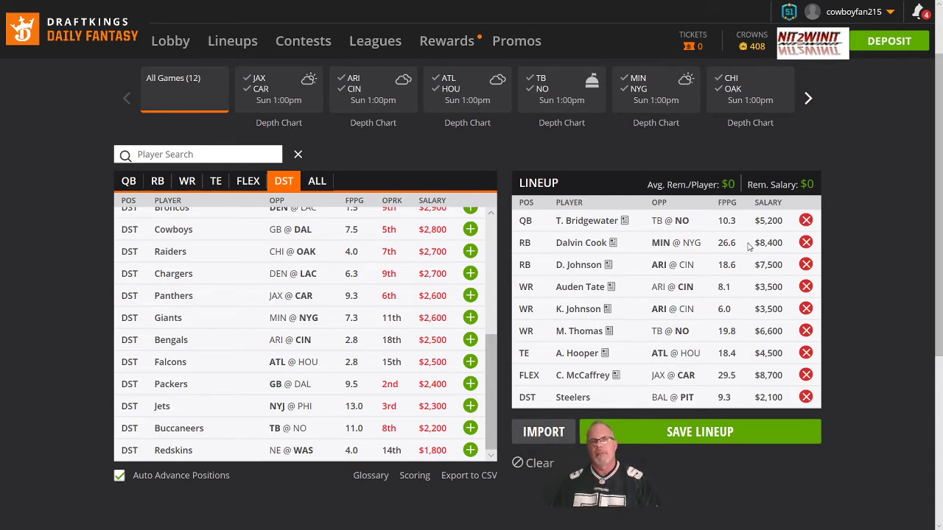
# Replace C. McCaffrey in the FLEX slot with E. Elliott of DAL.
pyautogui.click(805, 375)
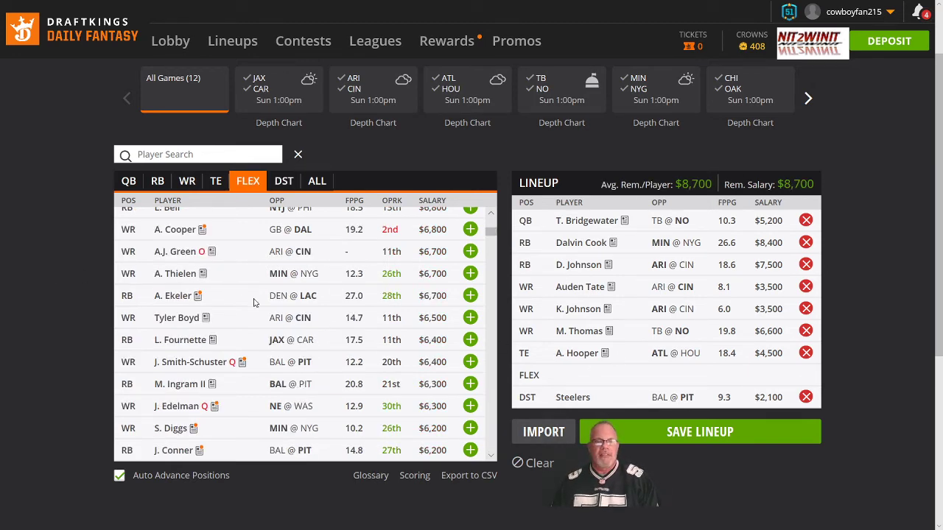
pyautogui.scroll(3, 254, 301)
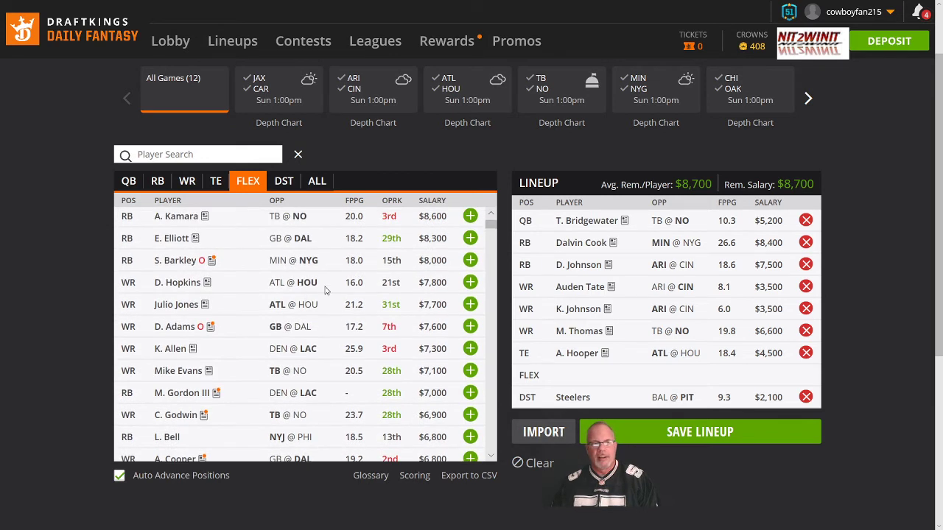
pyautogui.scroll(1, 326, 289)
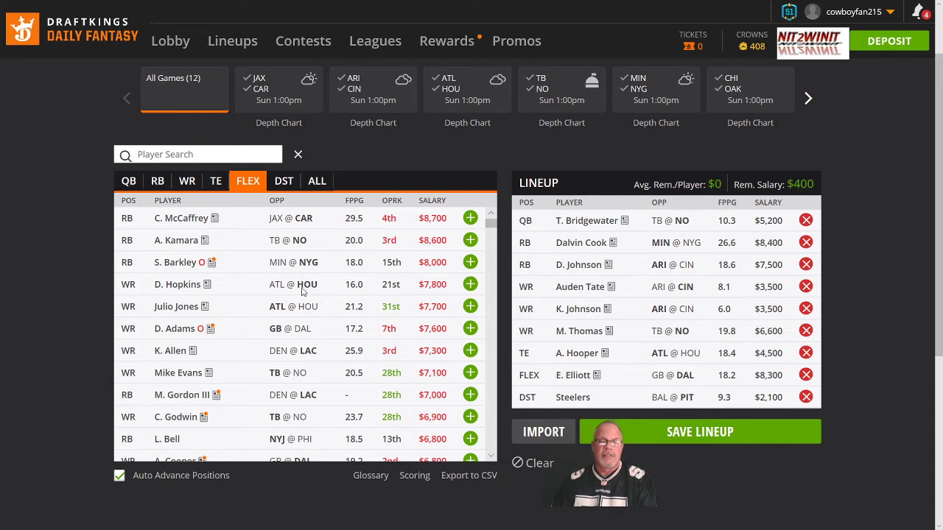
# Remove the Steelers from the defense slot, compare the salaries of the available defenses, and add the Steelers back.
pyautogui.click(806, 397)
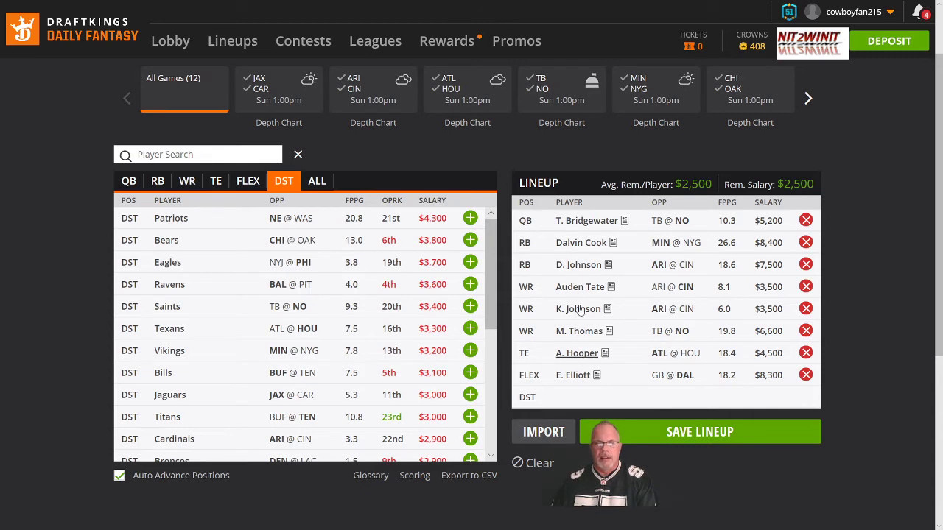
pyautogui.scroll(-5, 373, 310)
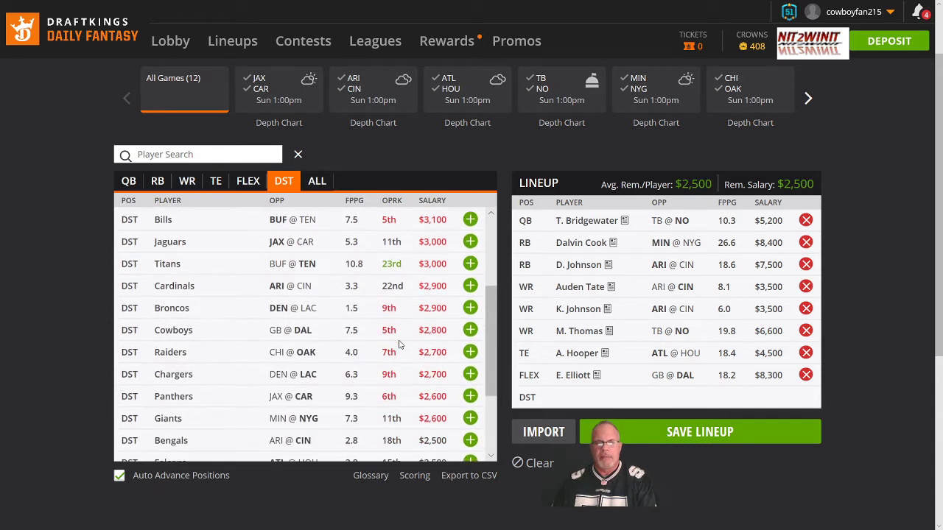
pyautogui.scroll(-1, 349, 385)
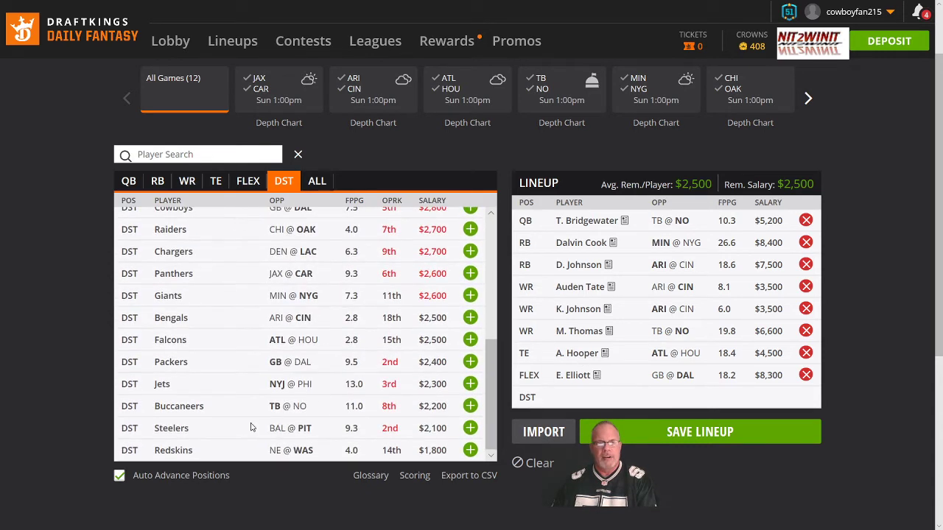
pyautogui.scroll(-1, 208, 394)
pyautogui.scroll(-1, 208, 394)
pyautogui.scroll(2, 294, 332)
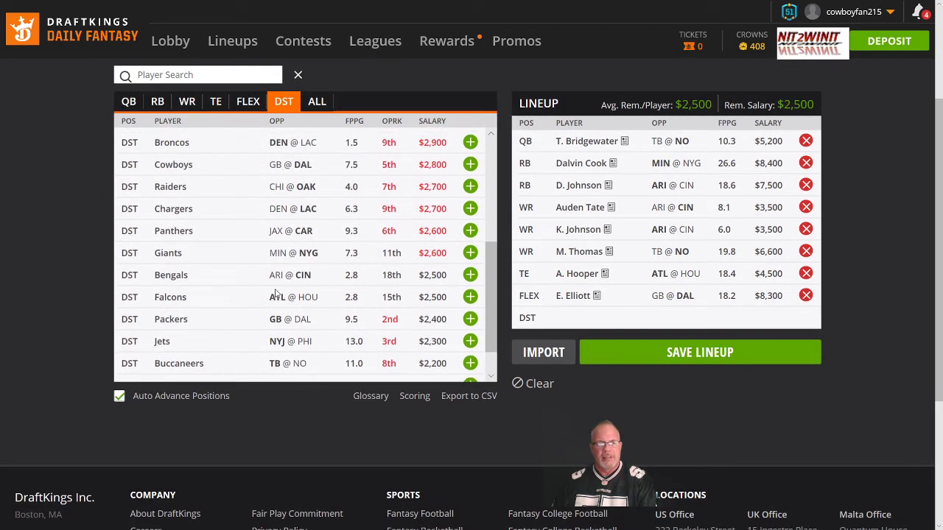
pyautogui.scroll(2, 780, 410)
pyautogui.scroll(1, 780, 410)
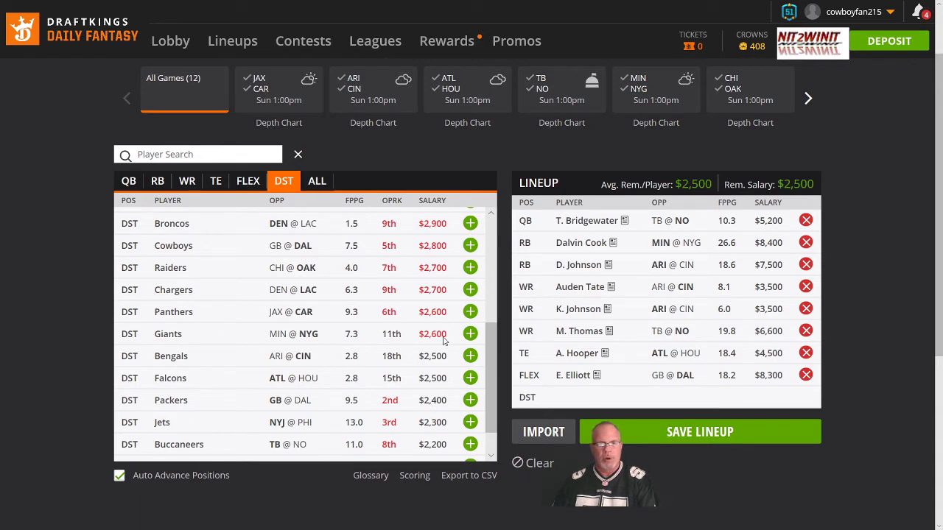
pyautogui.scroll(-1, 442, 413)
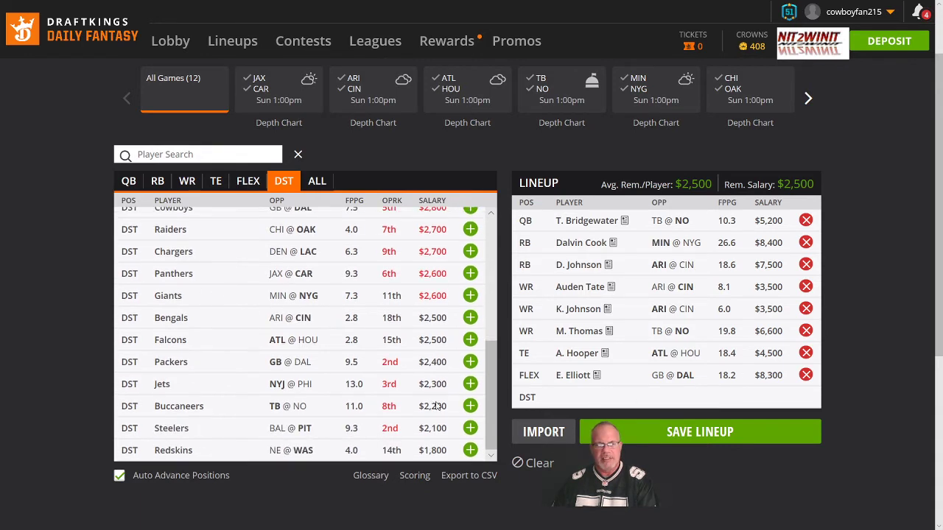
pyautogui.click(470, 428)
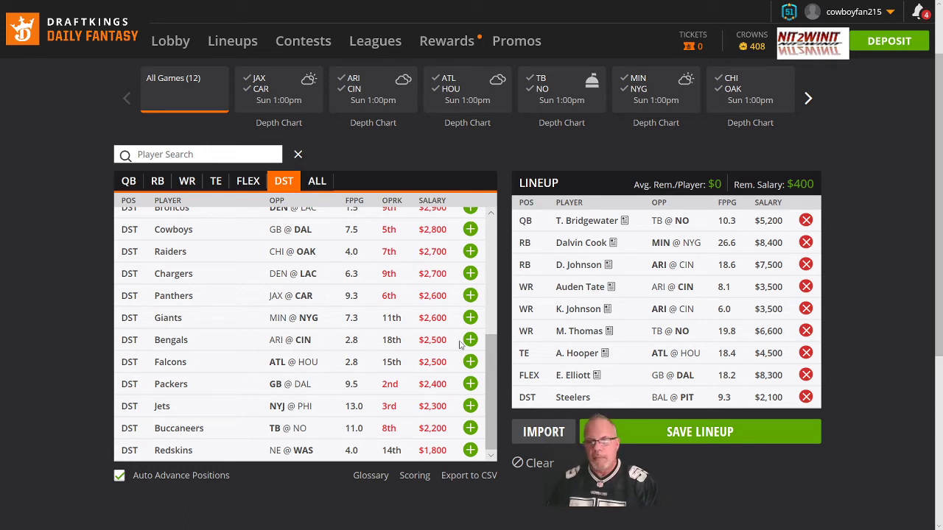
# Replace A. Hooper in the tight end slot with J. Graham of GB.
pyautogui.click(806, 353)
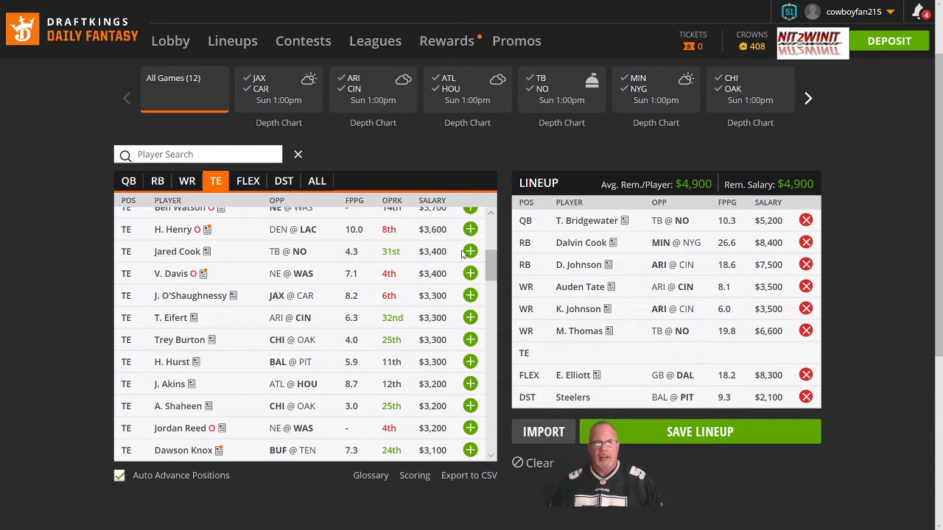
pyautogui.scroll(2, 381, 282)
pyautogui.scroll(5, 367, 306)
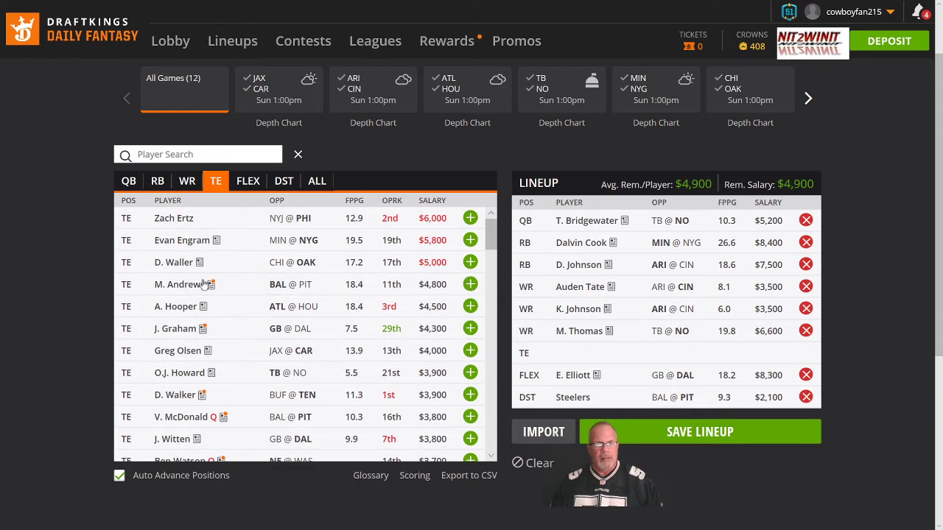
pyautogui.click(470, 329)
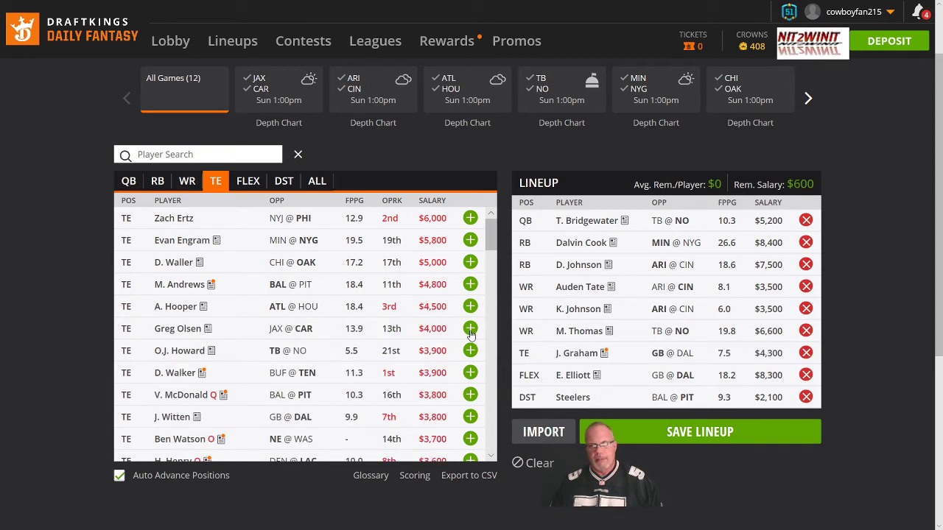
# Replace the Steelers in the defense slot with the Chargers.
pyautogui.click(805, 398)
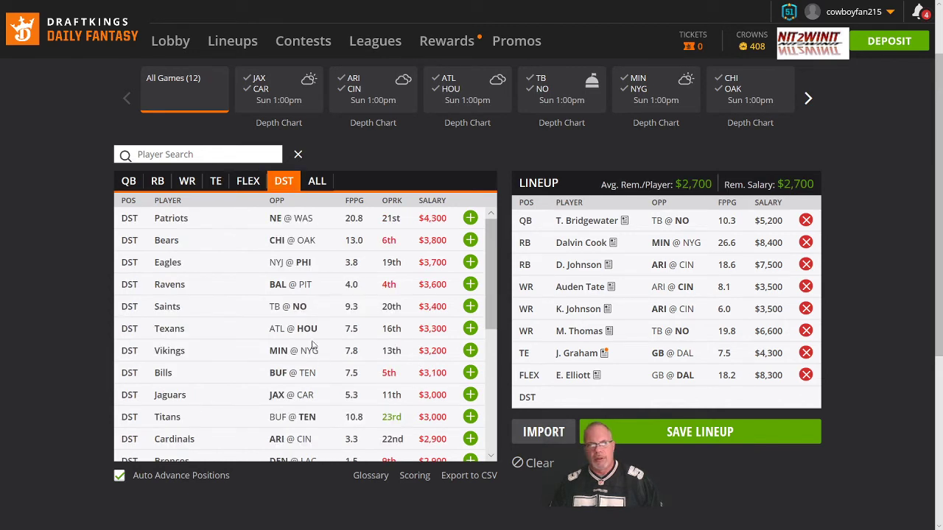
pyautogui.scroll(-3, 376, 302)
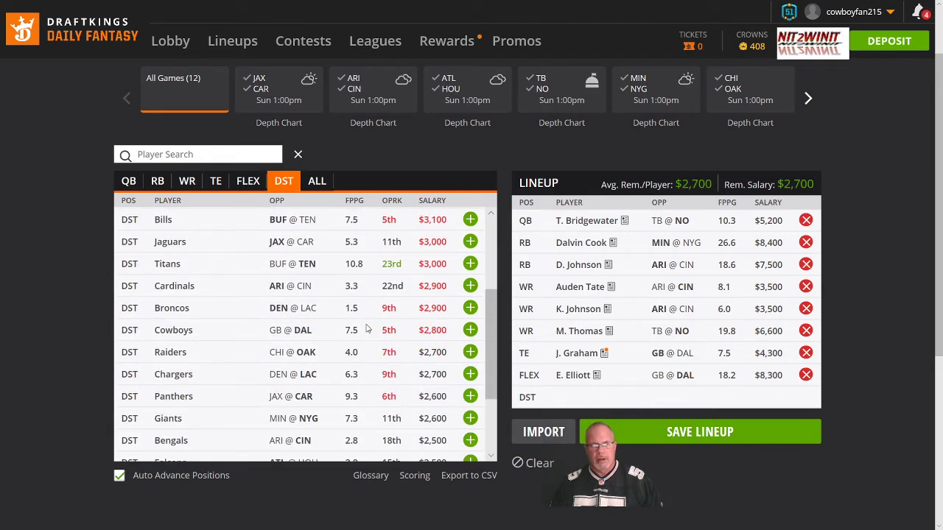
pyautogui.click(470, 374)
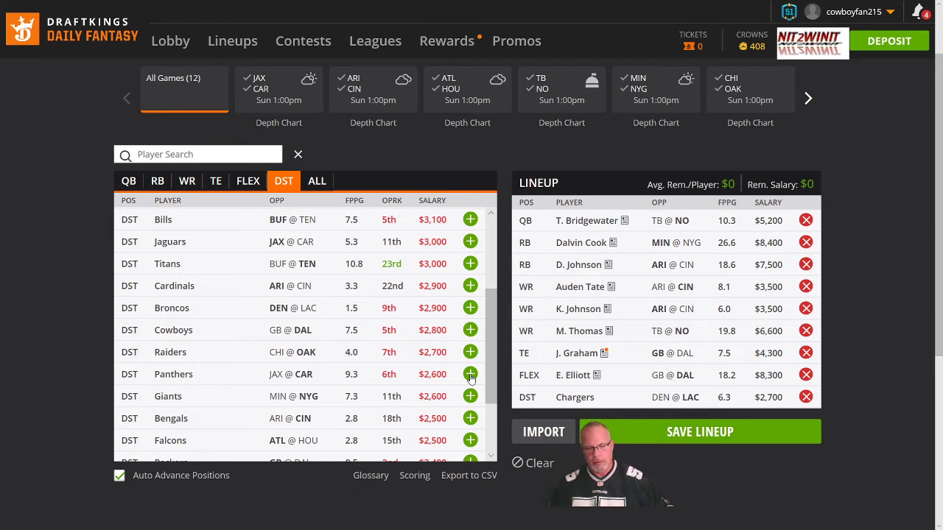
# Clear the entire lineup and start a new one with Matt Ryan of ATL as quarterback.
pyautogui.click(517, 468)
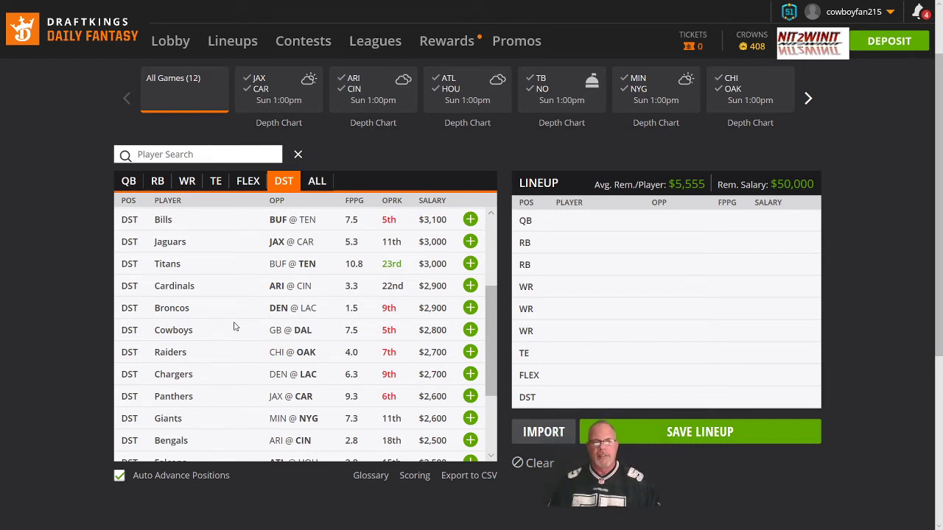
pyautogui.click(128, 181)
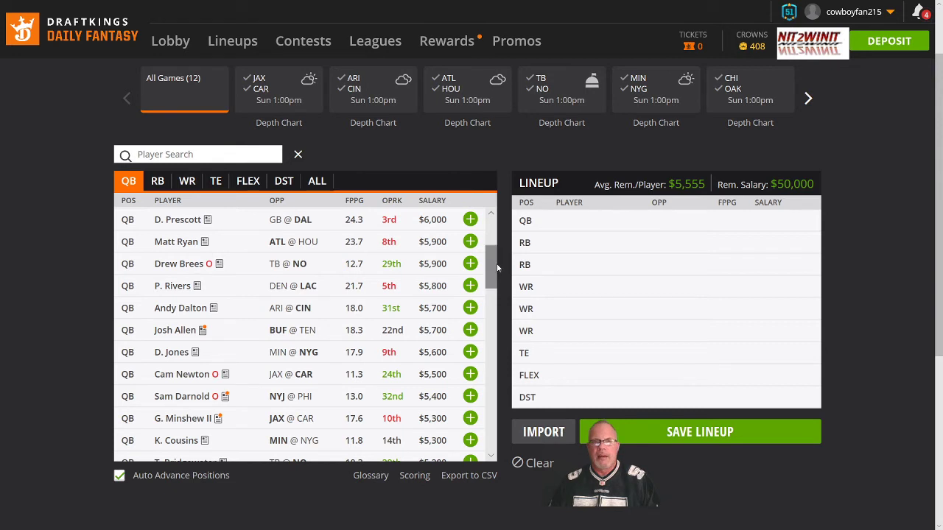
pyautogui.click(469, 243)
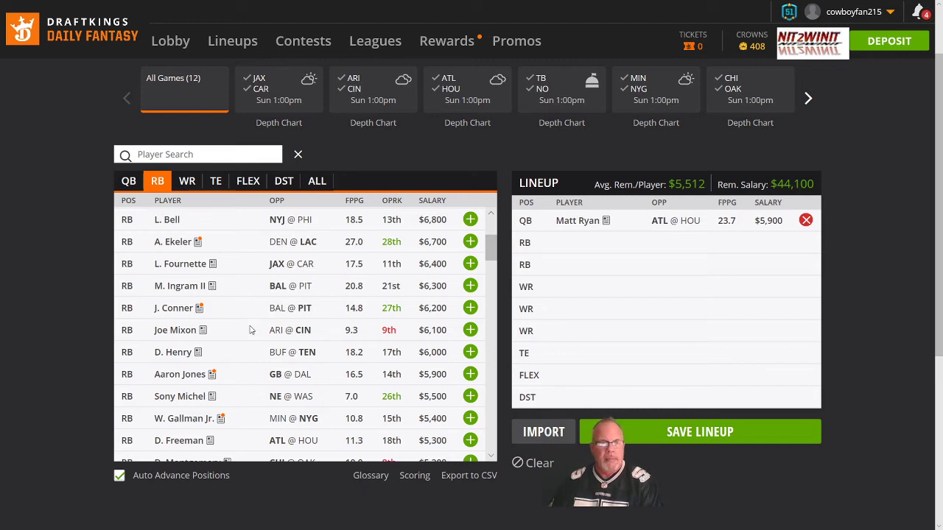
# Fill the running back slots with E. Elliott of DAL and D. Johnson of ARI, reviewing C. McCaffrey's game log before the second pick.
pyautogui.scroll(3, 249, 331)
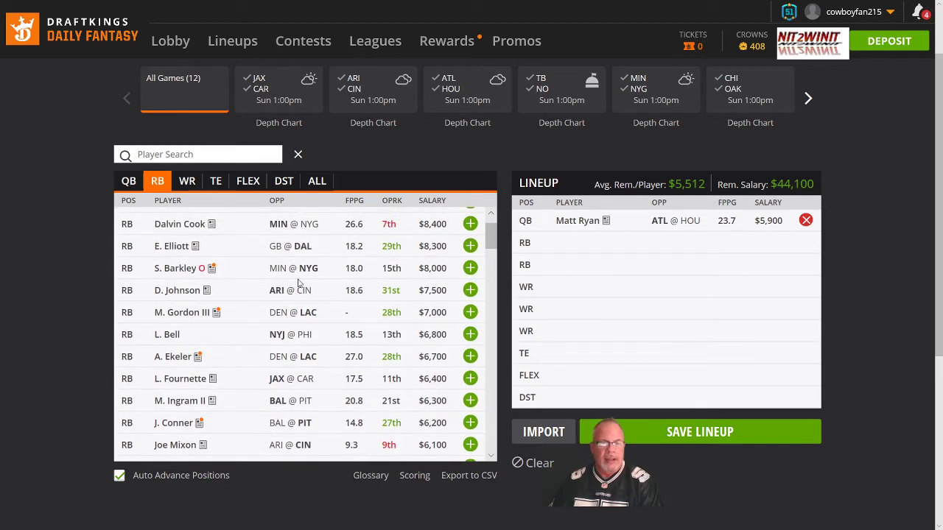
pyautogui.click(470, 246)
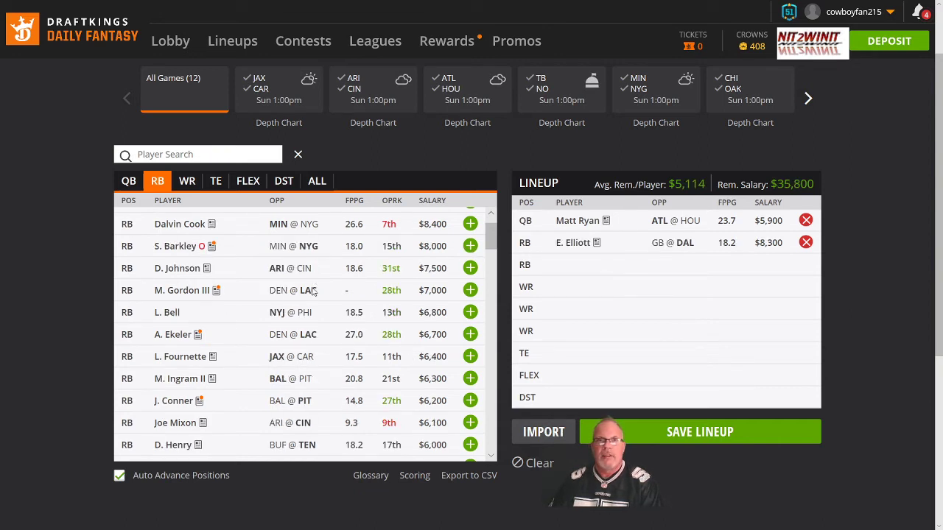
pyautogui.scroll(1, 318, 285)
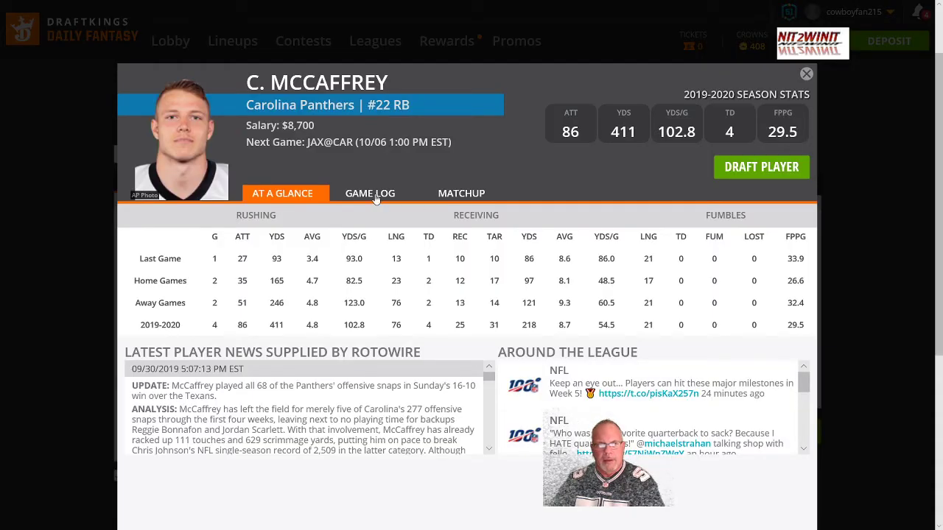
pyautogui.click(374, 196)
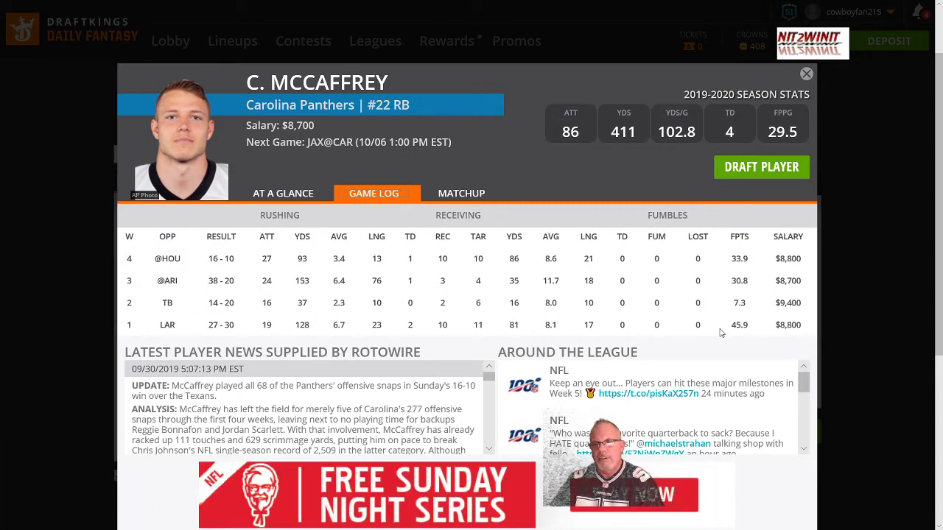
pyautogui.click(807, 74)
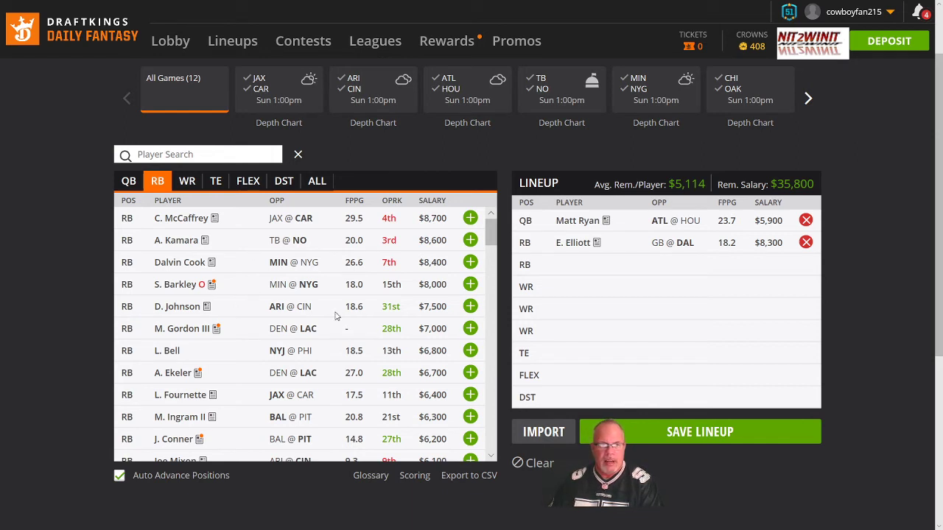
pyautogui.click(470, 308)
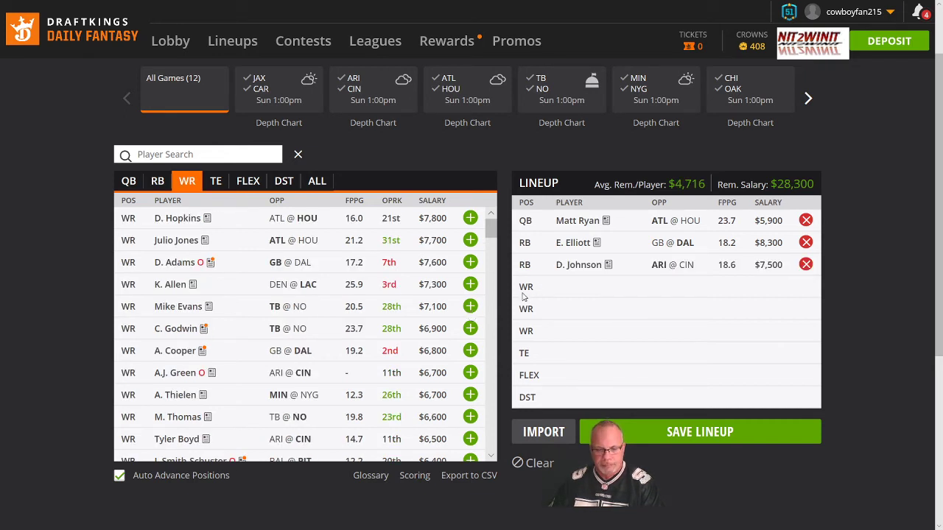
# Add Julio Jones of ATL and W. Fuller V of HOU as the first two wide receivers.
pyautogui.click(470, 241)
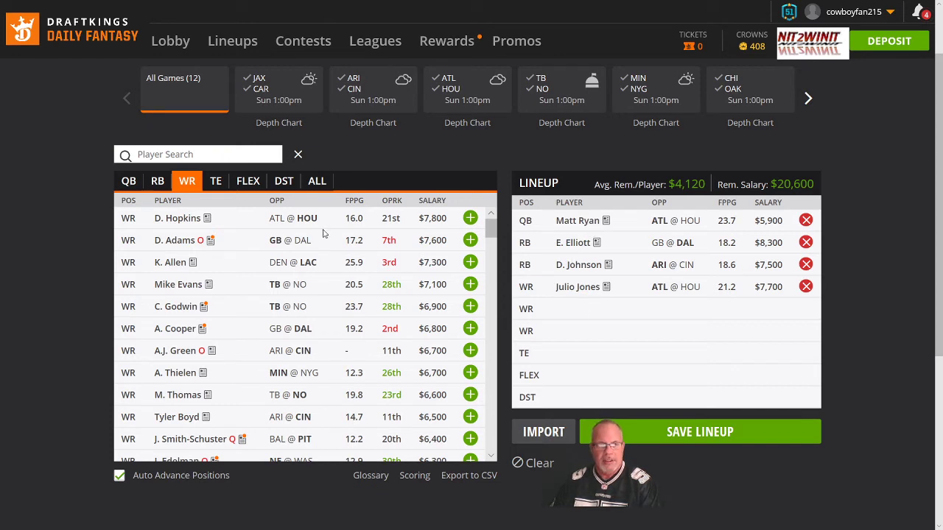
pyautogui.scroll(-2, 274, 356)
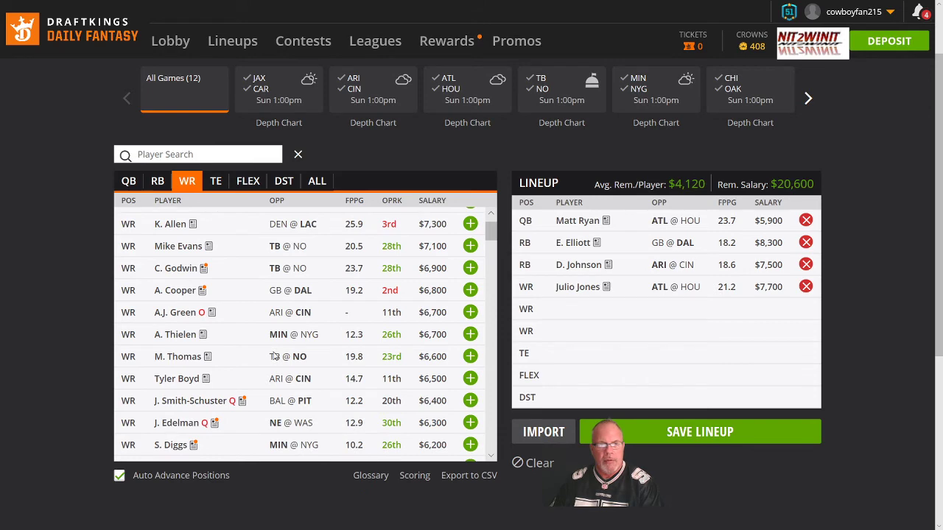
pyautogui.scroll(-4, 274, 356)
pyautogui.scroll(-3, 274, 356)
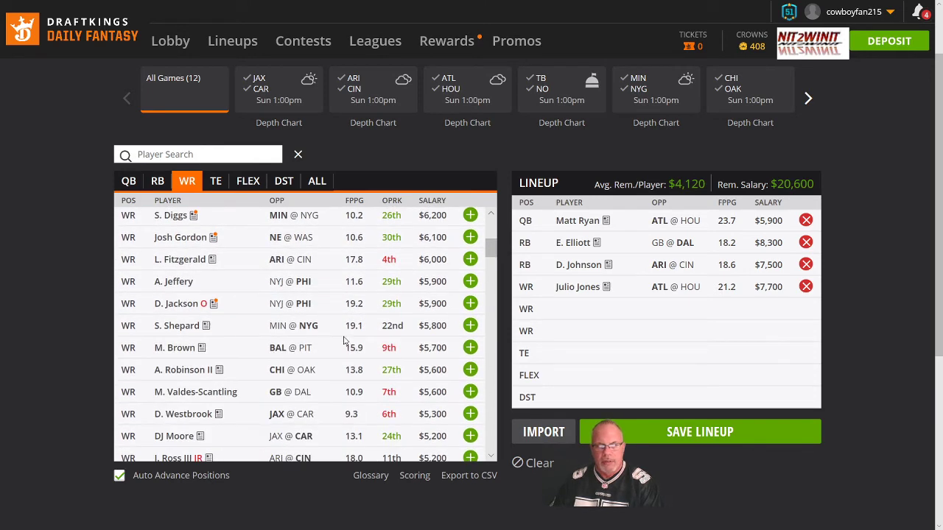
pyautogui.scroll(-2, 347, 340)
pyautogui.scroll(-2, 428, 379)
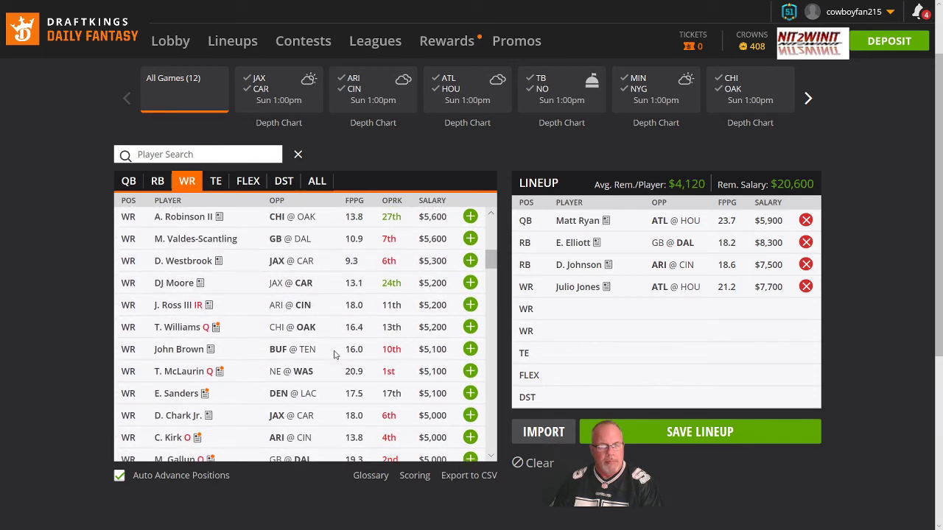
pyautogui.scroll(-1, 373, 377)
pyautogui.scroll(-4, 373, 376)
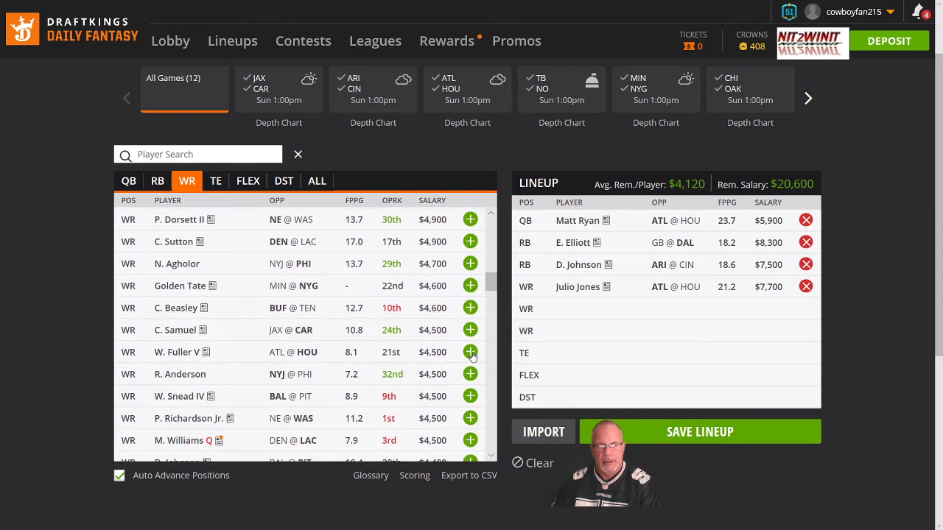
pyautogui.click(470, 353)
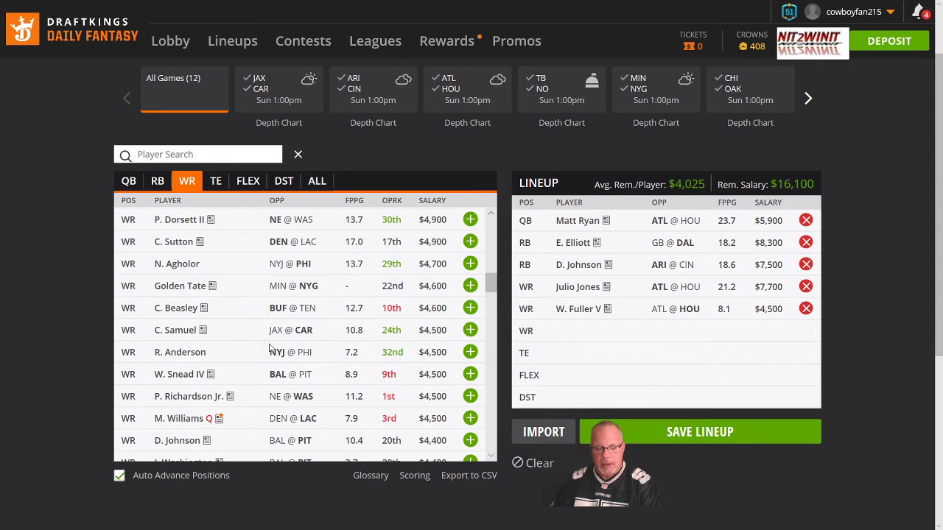
# Find a low-salary third wide receiver and add Auden Tate of CIN to the lineup.
pyautogui.scroll(-5, 256, 367)
pyautogui.scroll(-5, 256, 366)
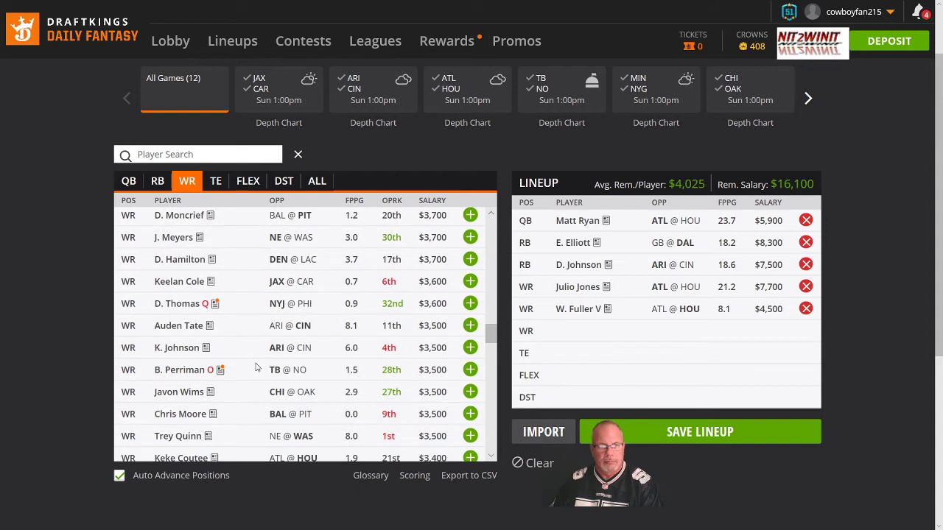
pyautogui.scroll(-2, 257, 367)
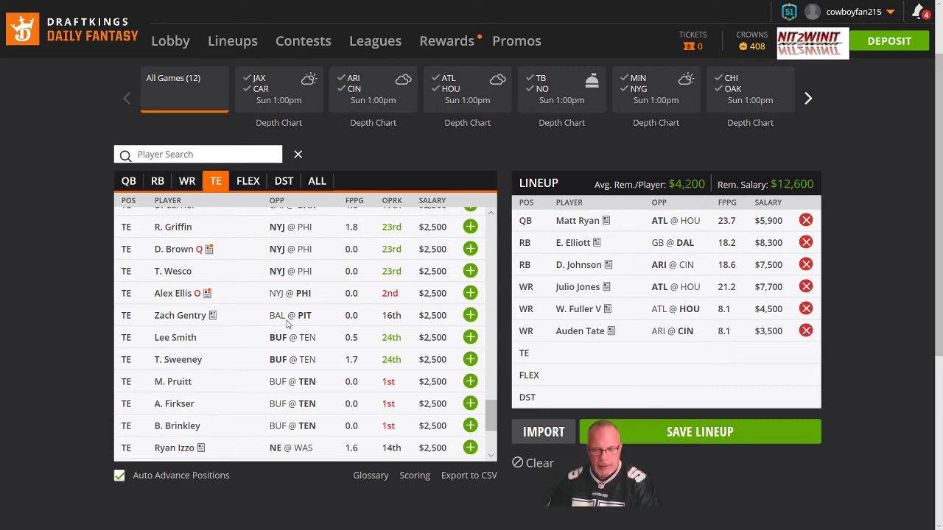
# Look through the low-salary tight ends and add J. Graham of GB to the tight end slot.
pyautogui.scroll(-1, 279, 364)
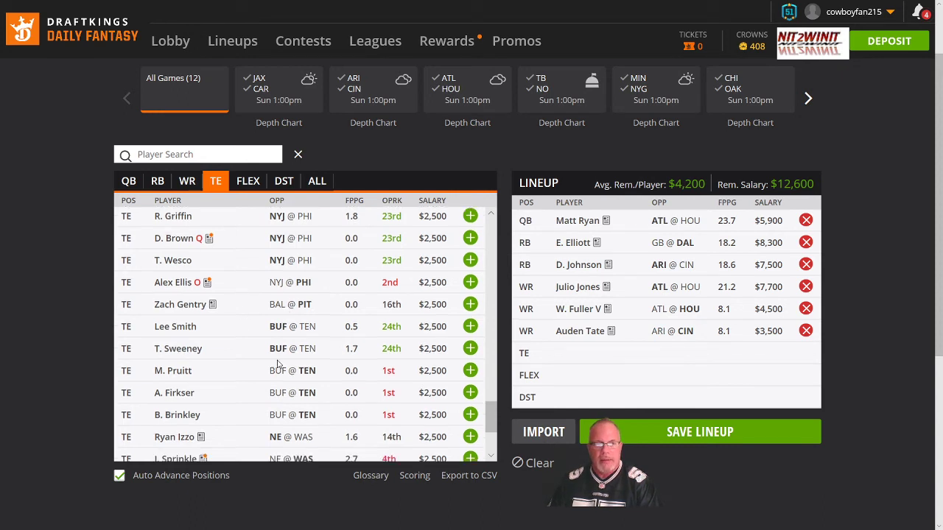
pyautogui.scroll(-5, 278, 365)
pyautogui.scroll(6, 279, 365)
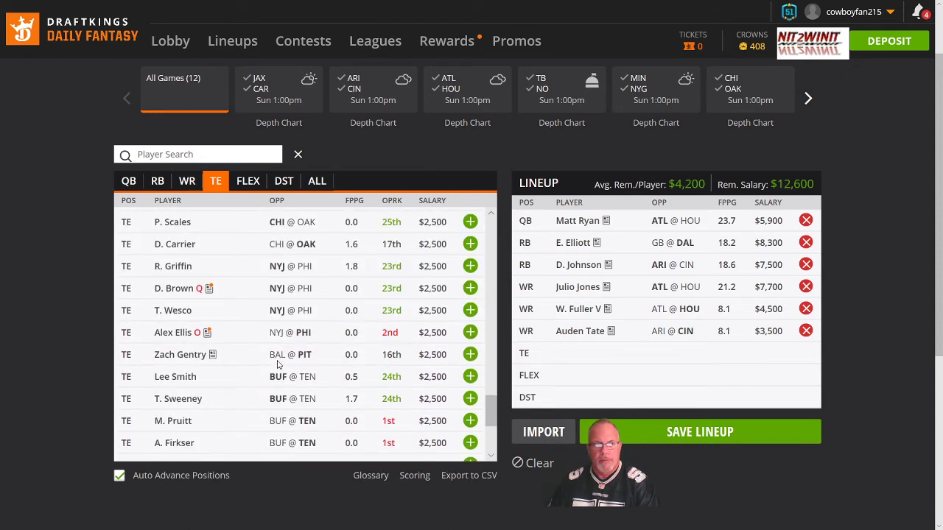
pyautogui.scroll(8, 283, 298)
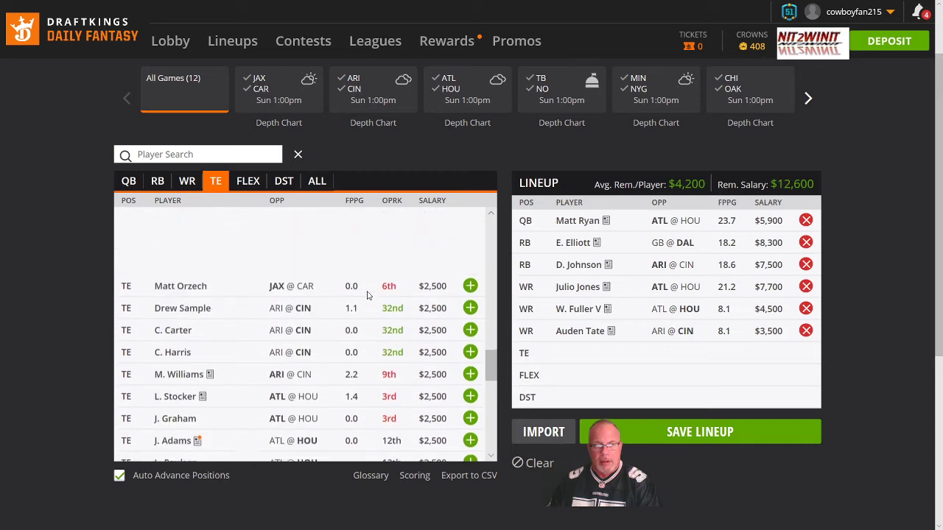
pyautogui.scroll(10, 367, 295)
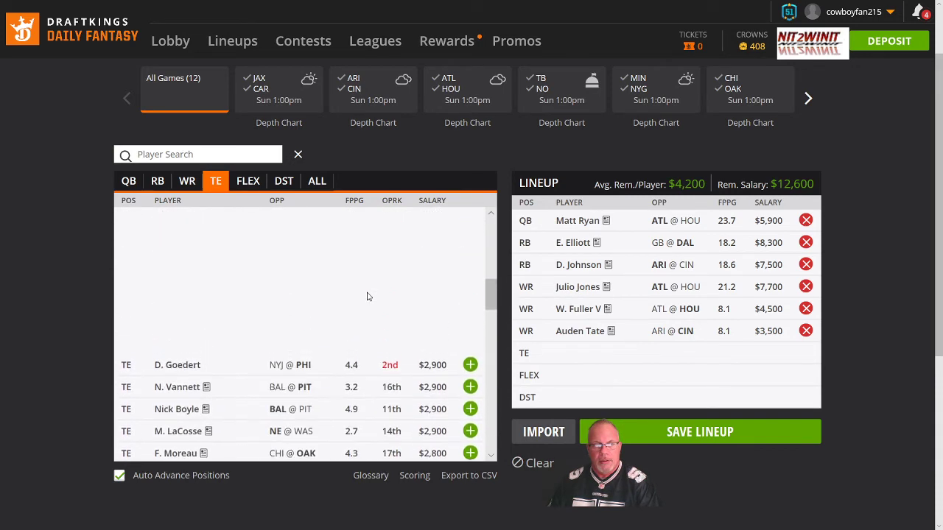
pyautogui.scroll(5, 369, 296)
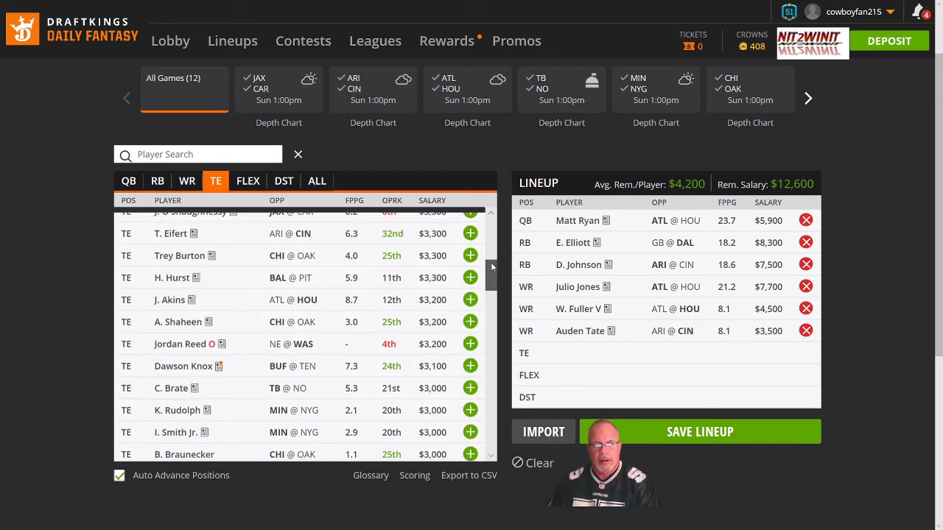
pyautogui.scroll(5, 491, 258)
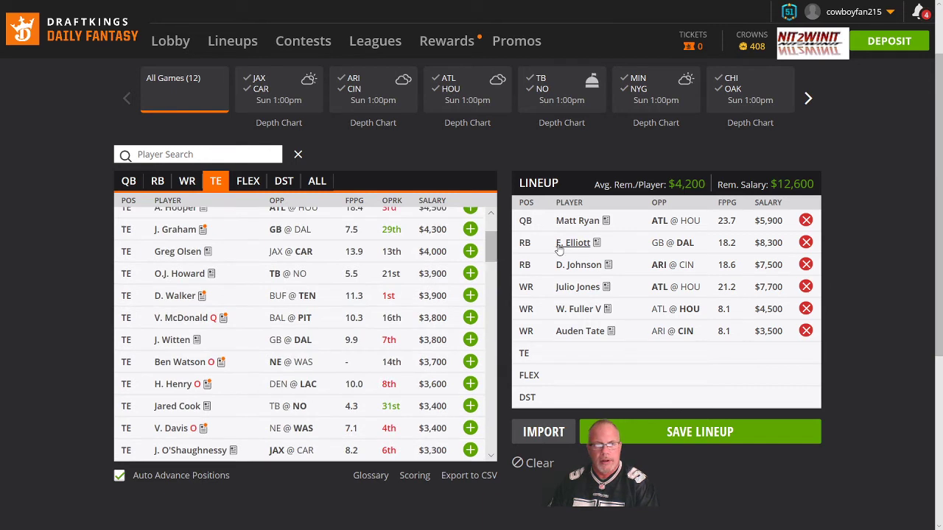
pyautogui.click(475, 232)
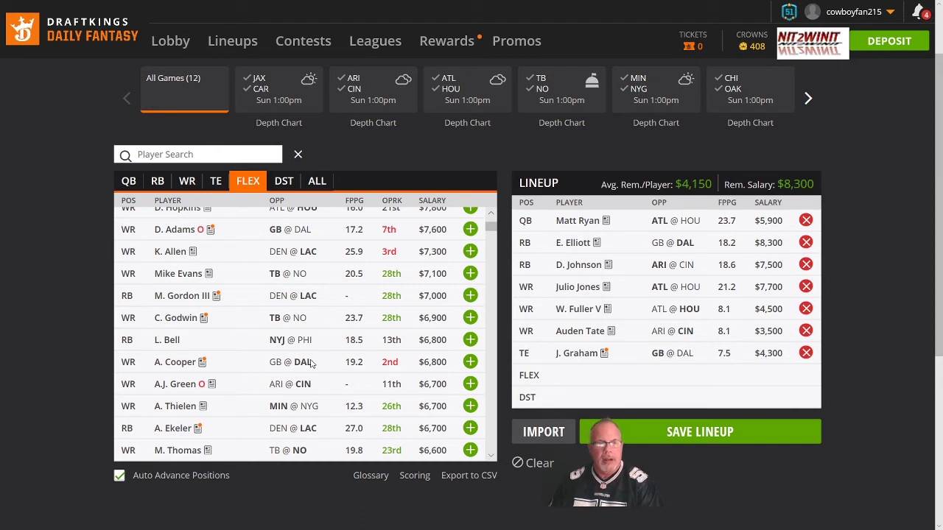
# Fill the flex slot with tight end M. Andrews of BAL and the defense slot with the Titans.
pyautogui.scroll(-2, 317, 353)
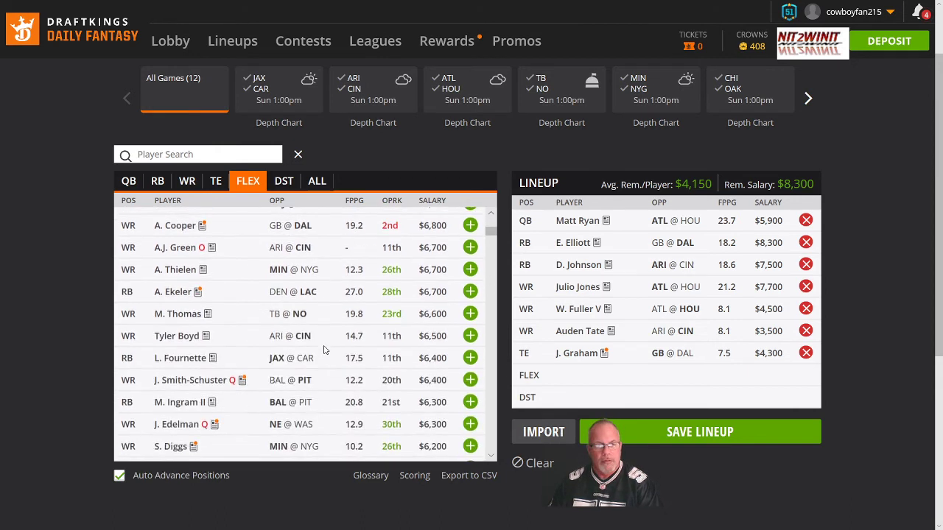
pyautogui.scroll(-4, 324, 350)
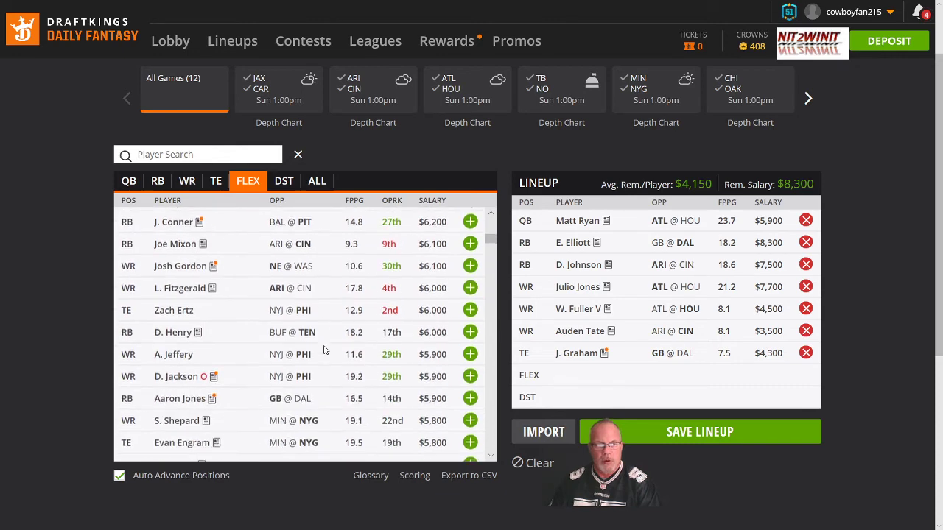
pyautogui.scroll(-2, 323, 350)
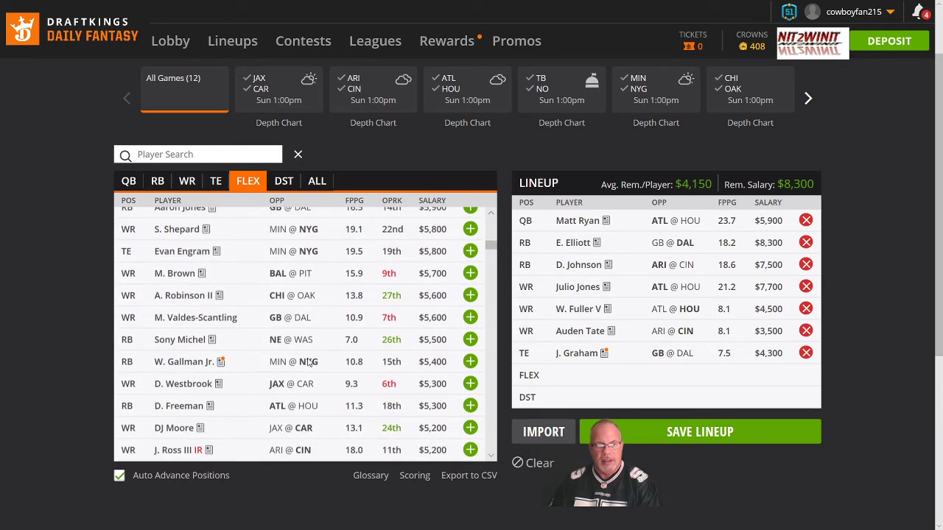
pyautogui.scroll(-3, 312, 359)
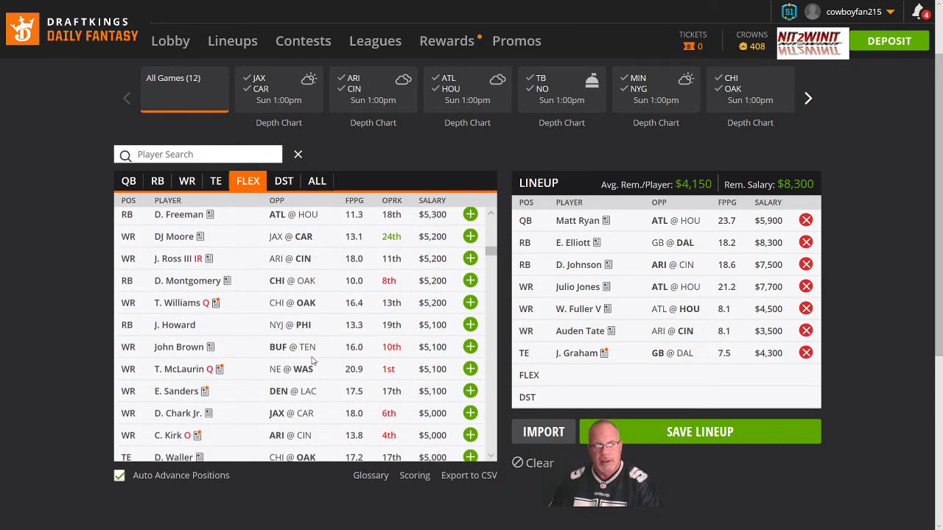
pyautogui.scroll(-4, 313, 360)
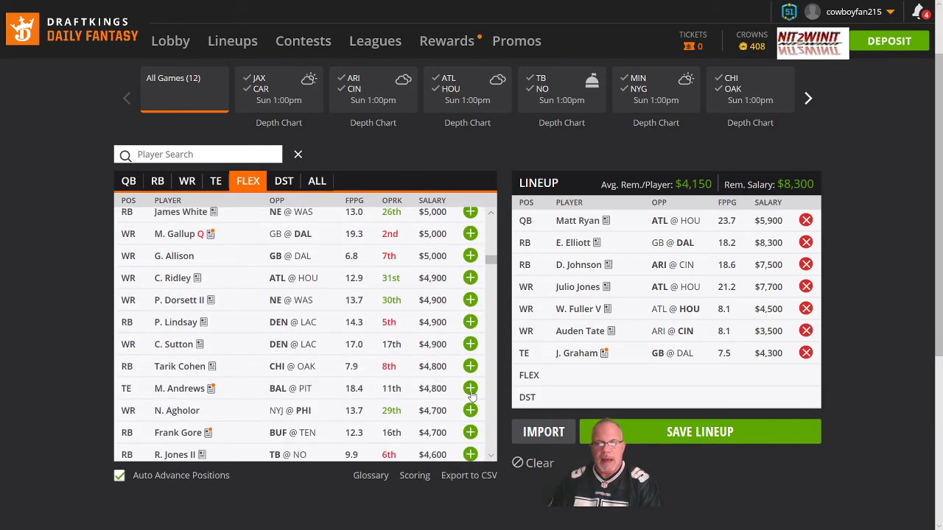
pyautogui.click(470, 389)
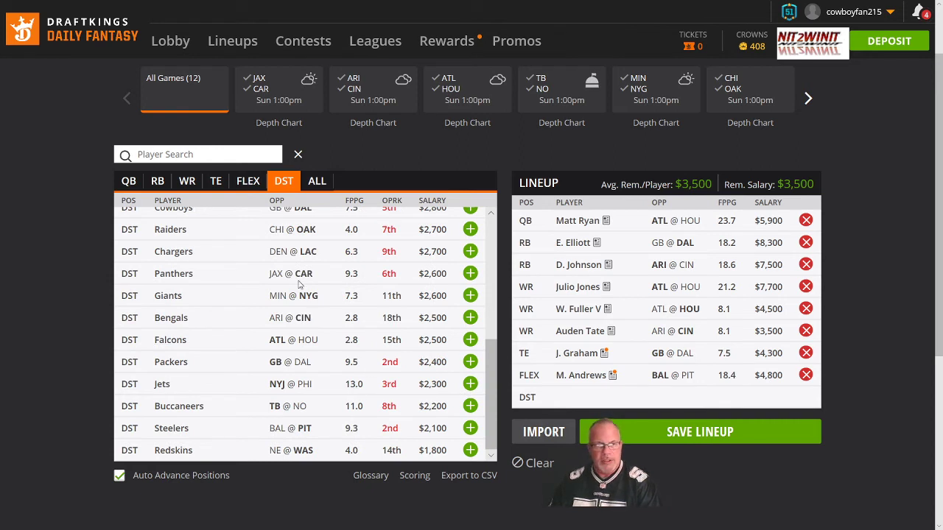
pyautogui.scroll(1, 367, 305)
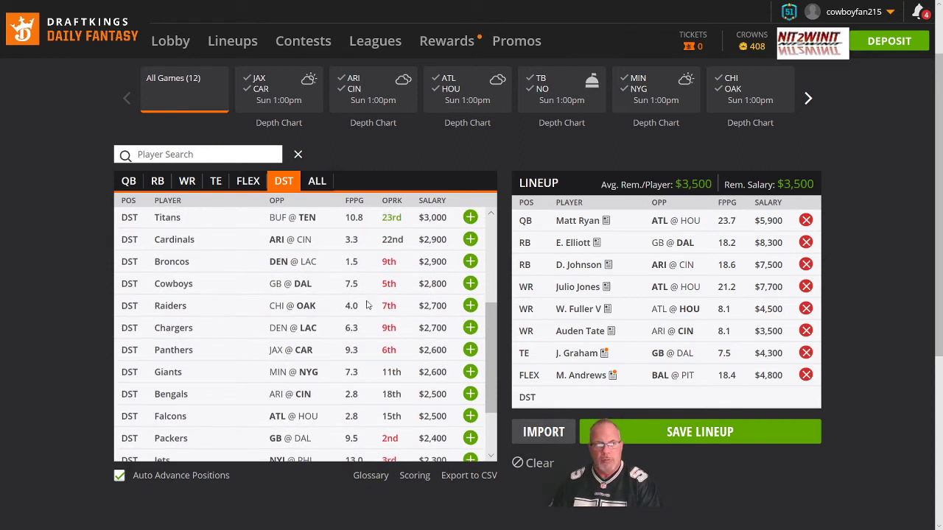
pyautogui.click(469, 218)
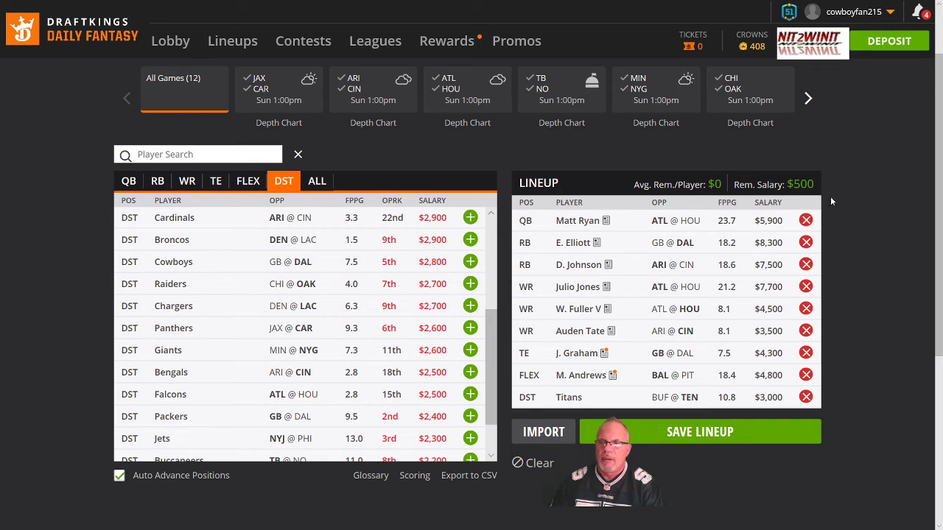
# Replace running back E. Elliott with C. McCaffrey of CAR in the lineup.
pyautogui.click(805, 242)
pyautogui.scroll(3, 324, 263)
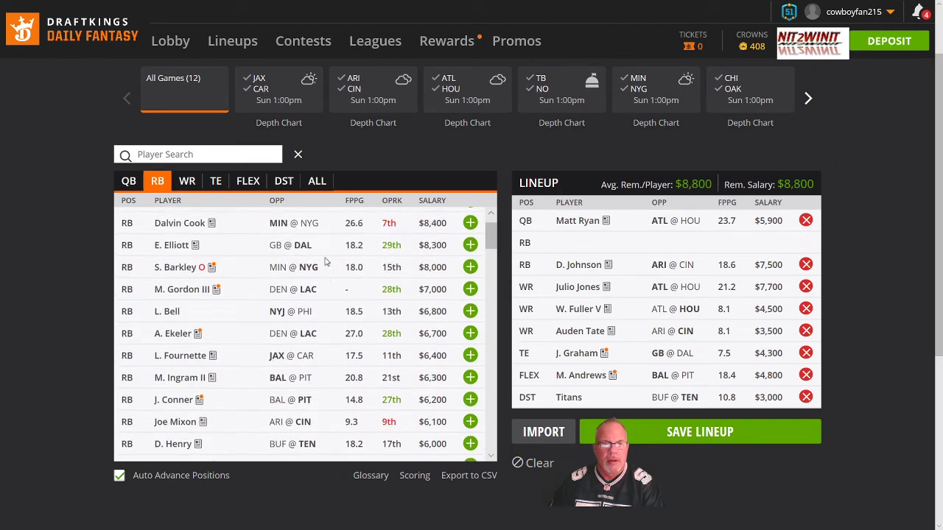
pyautogui.scroll(1, 326, 262)
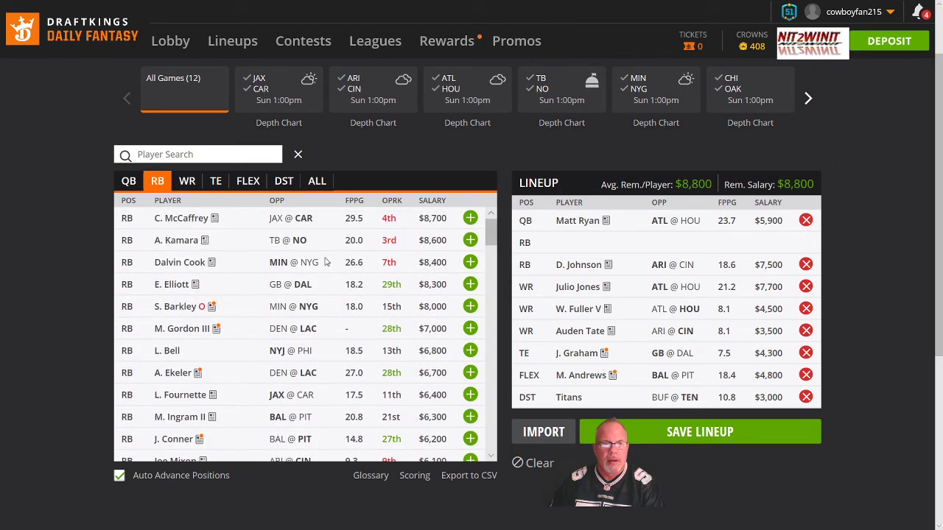
pyautogui.click(469, 219)
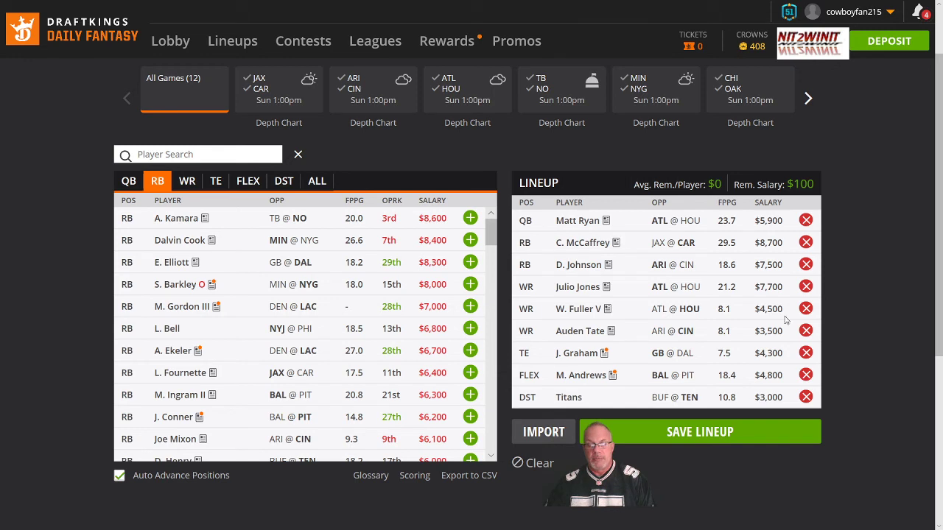
# Clear the entire lineup and look through the rest of the slate's games.
pyautogui.click(519, 465)
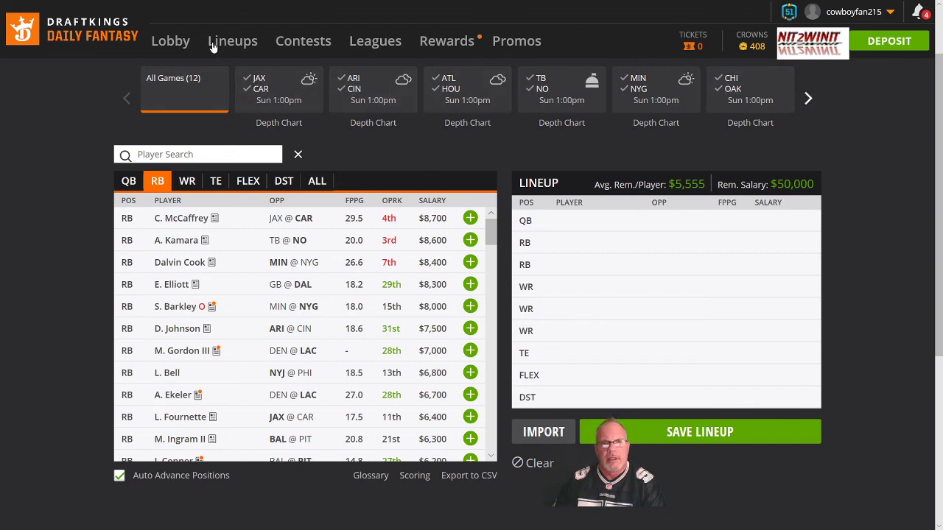
pyautogui.click(808, 101)
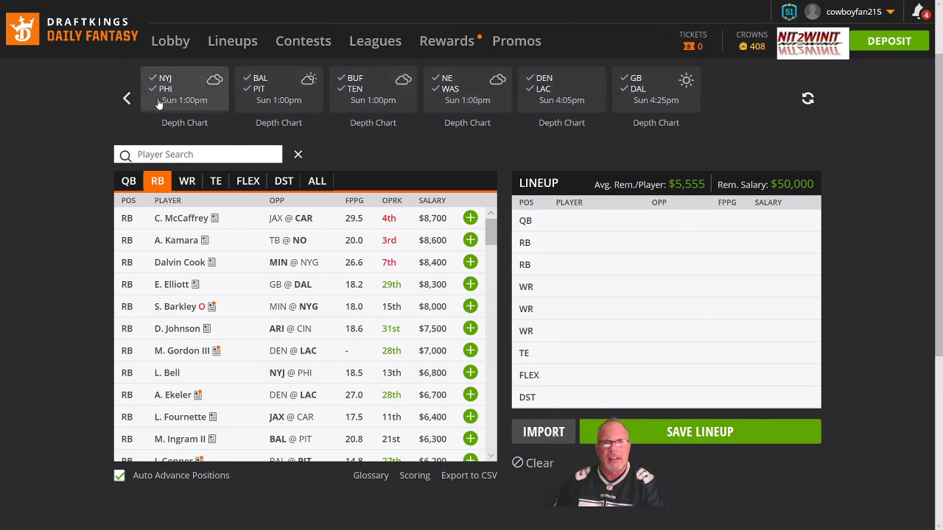
pyautogui.click(126, 100)
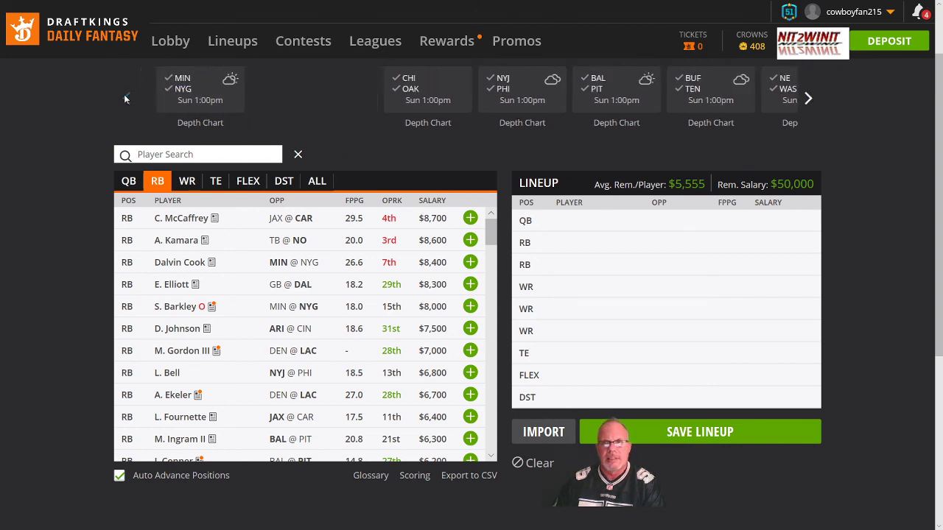